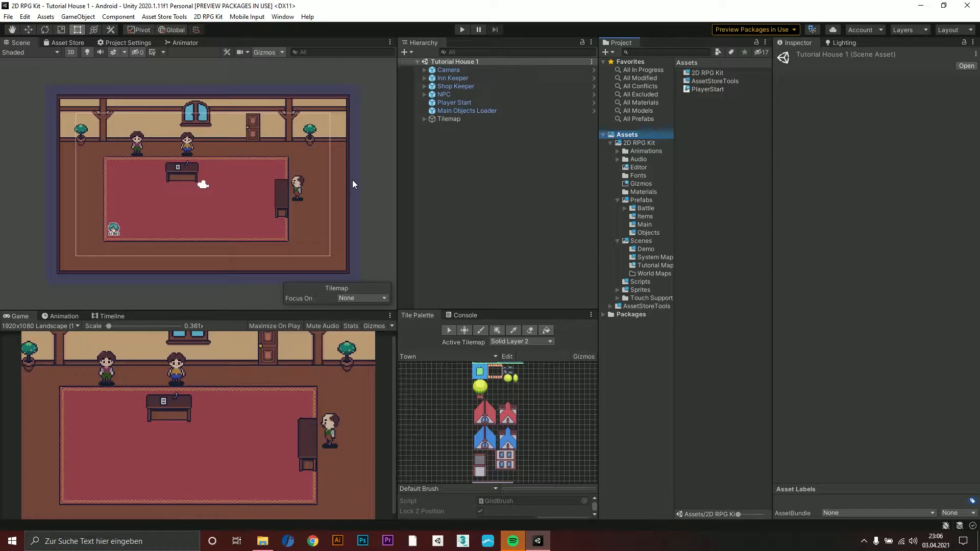
pyautogui.scroll(1, 270, 172)
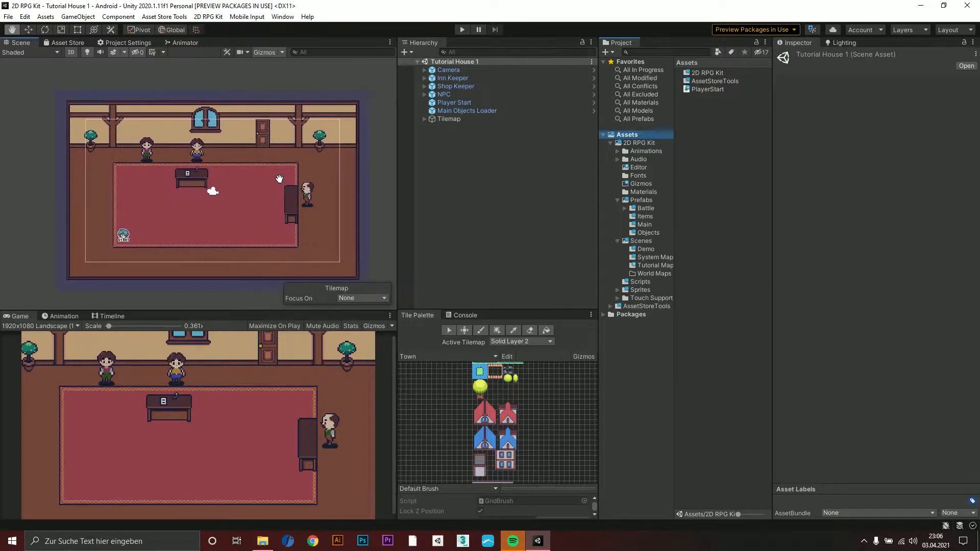
pyautogui.scroll(1, 261, 149)
pyautogui.scroll(5, 259, 147)
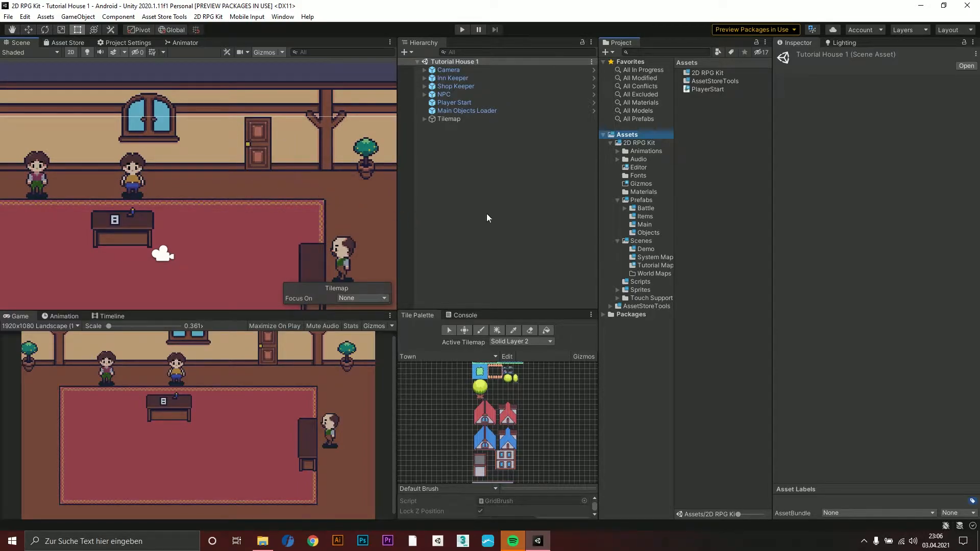
# Open the Tutorial Town scene from the Tutorial Maps folder
pyautogui.click(644, 265)
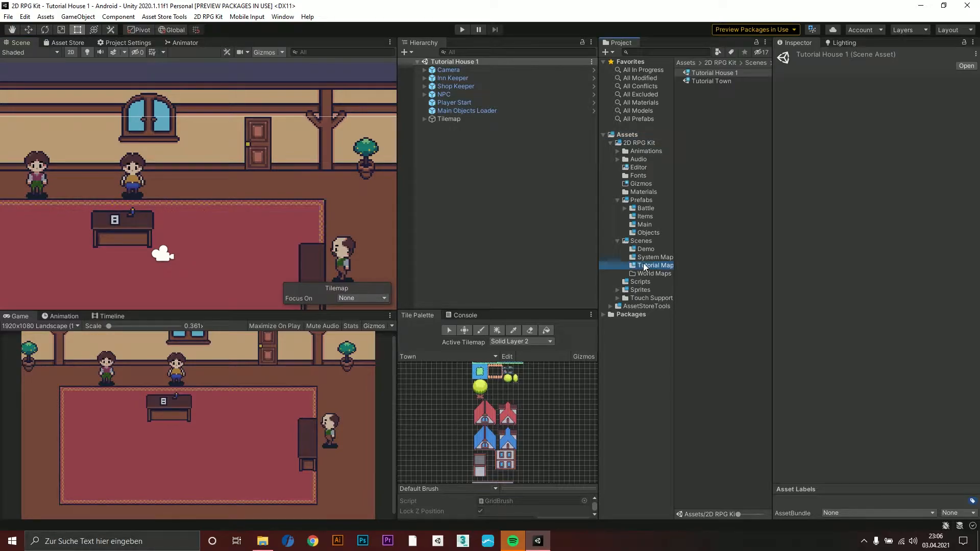
pyautogui.click(698, 83)
pyautogui.doubleClick(698, 82)
pyautogui.moveTo(344, 179); pyautogui.dragTo(273, 159, button='middle')
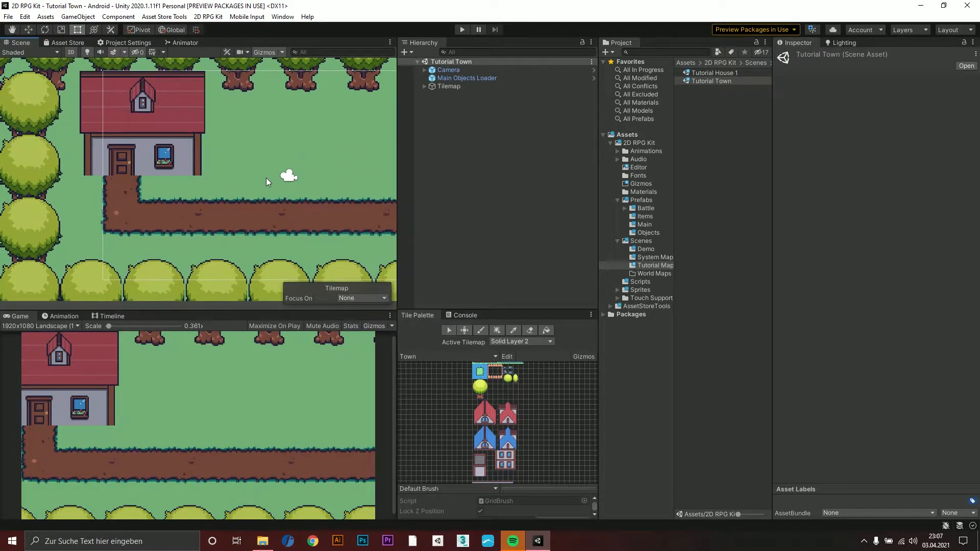
pyautogui.rightClick(464, 149)
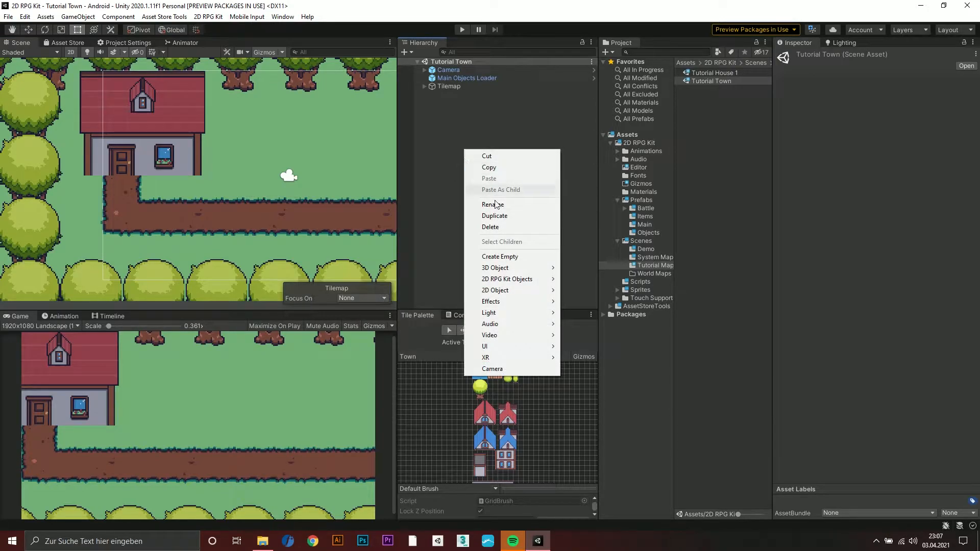
pyautogui.moveTo(520, 279)
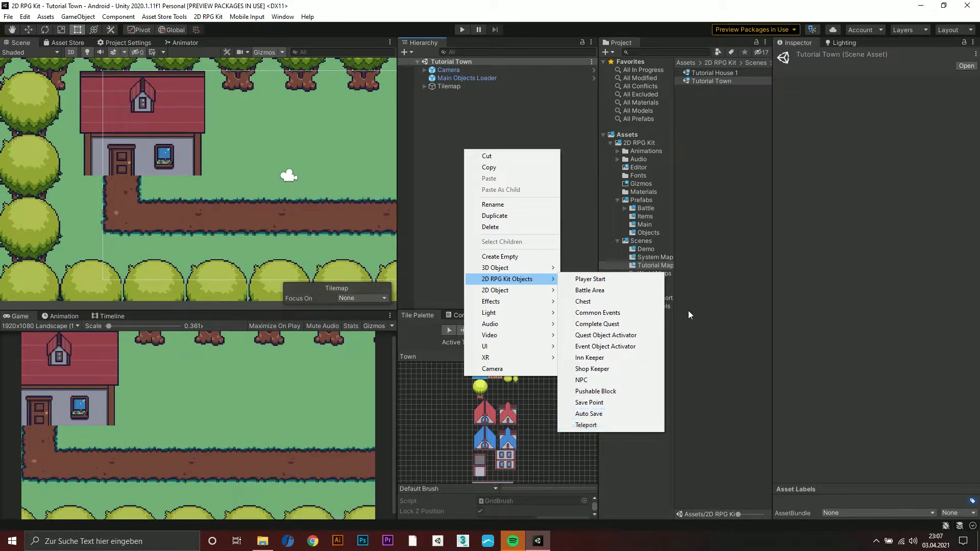
pyautogui.click(719, 251)
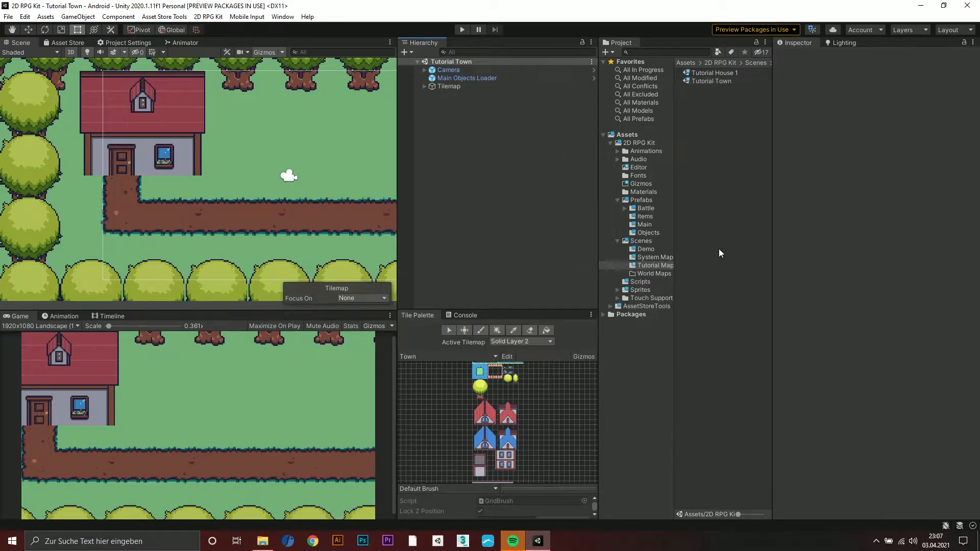
# Place a Teleport To prefab from the Objects prefabs in the town scene near the path and reveal its child object
pyautogui.click(647, 234)
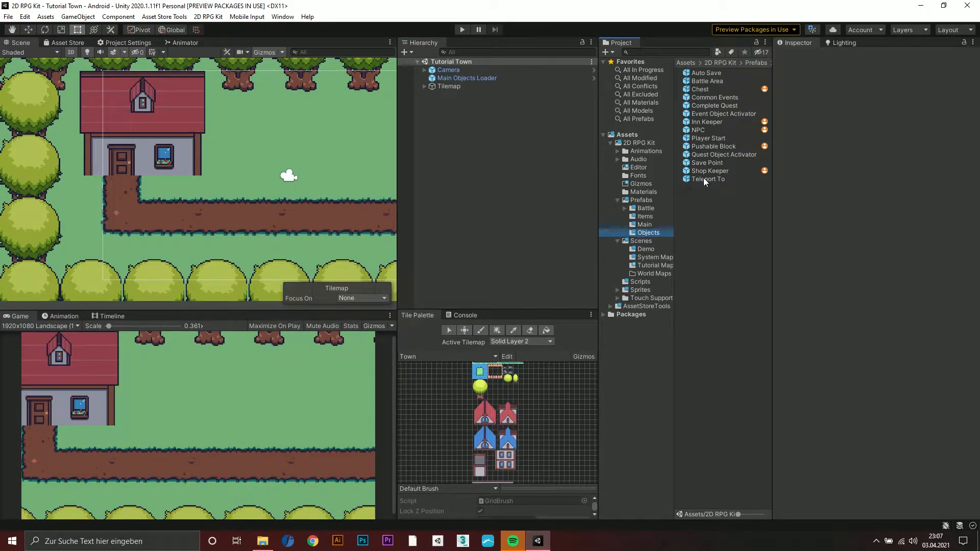
pyautogui.moveTo(706, 179); pyautogui.dragTo(258, 187)
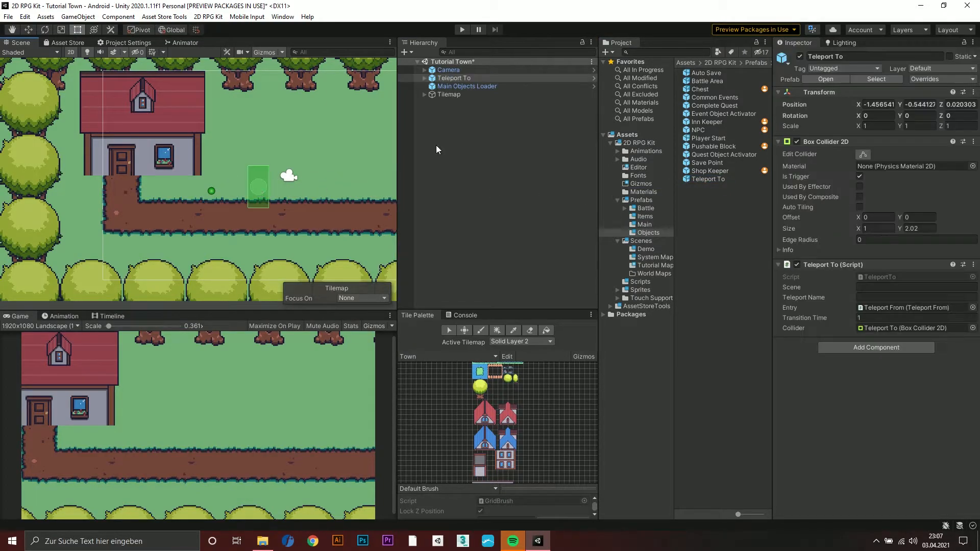
pyautogui.click(425, 79)
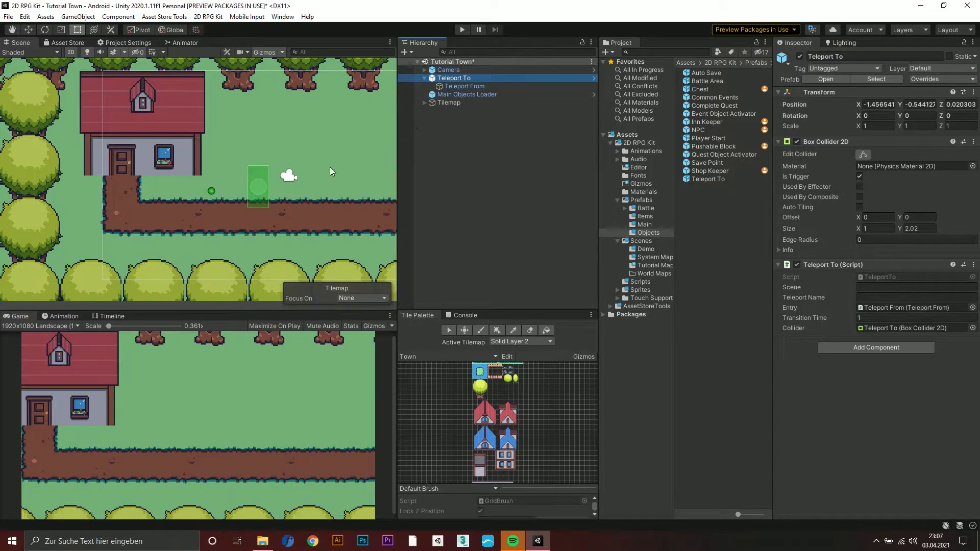
# Move the Teleport To object onto the house's front door, at about X -7.97, Y -0.47
pyautogui.click(28, 30)
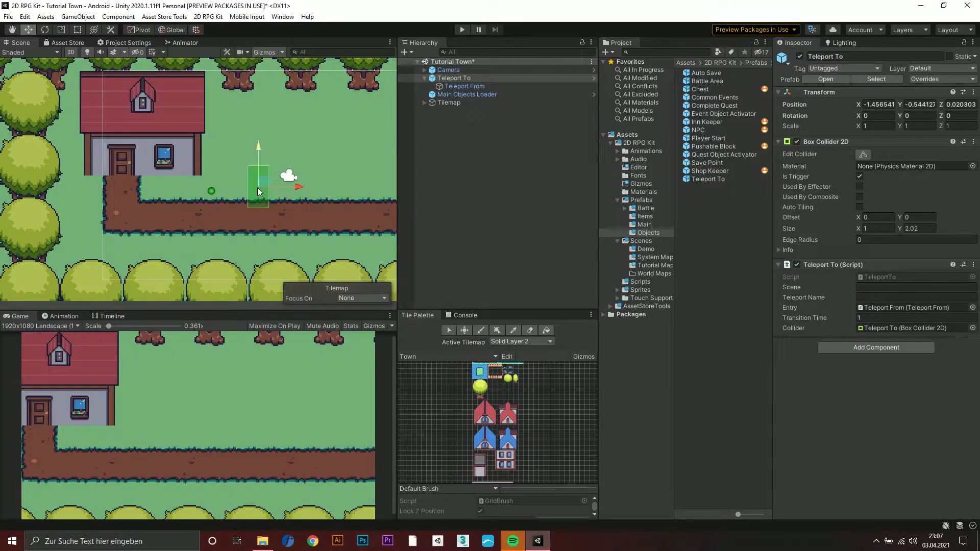
pyautogui.click(459, 87)
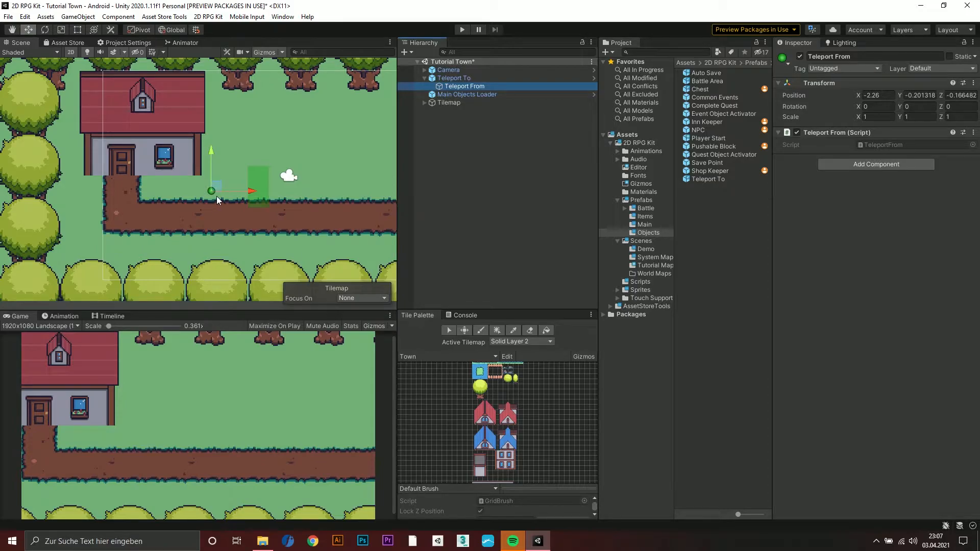
pyautogui.click(450, 78)
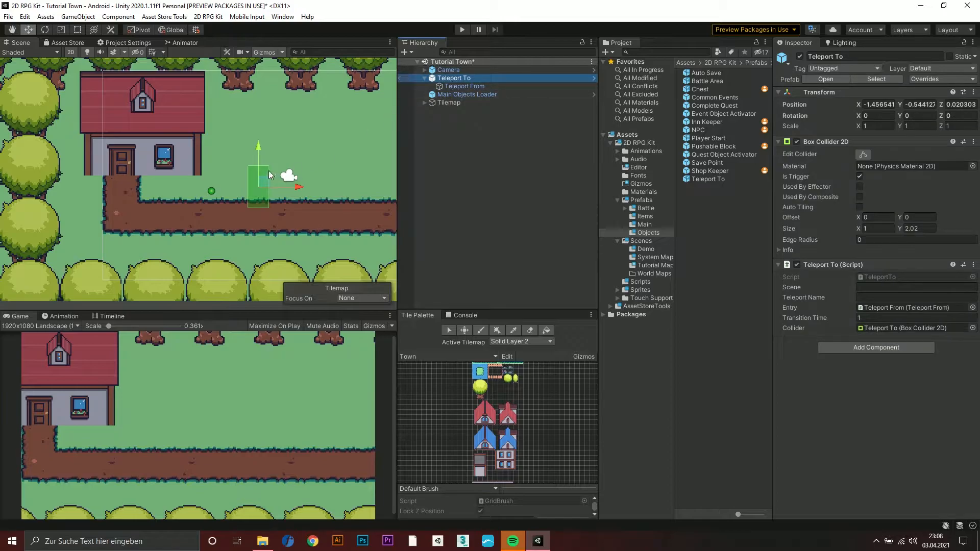
pyautogui.click(260, 183)
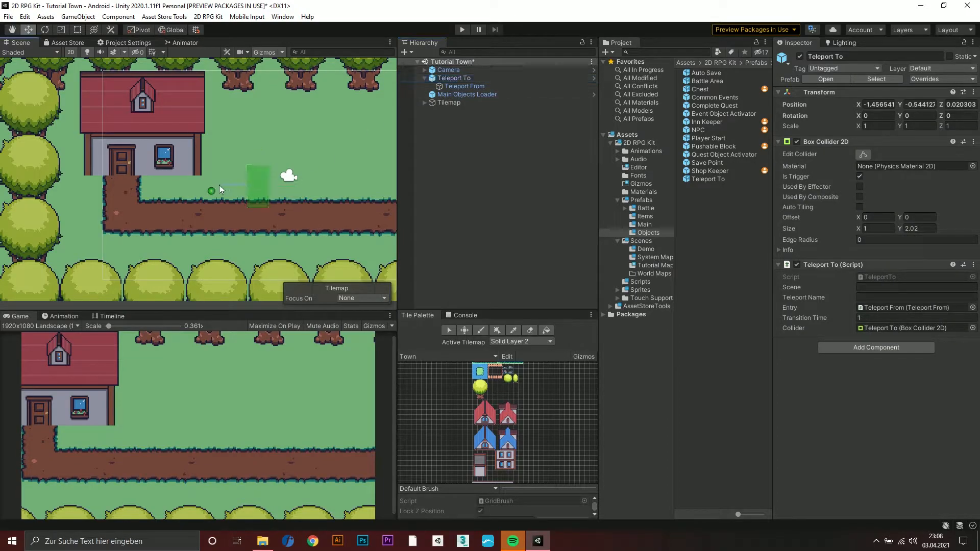
pyautogui.click(449, 80)
pyautogui.moveTo(266, 182); pyautogui.dragTo(129, 180)
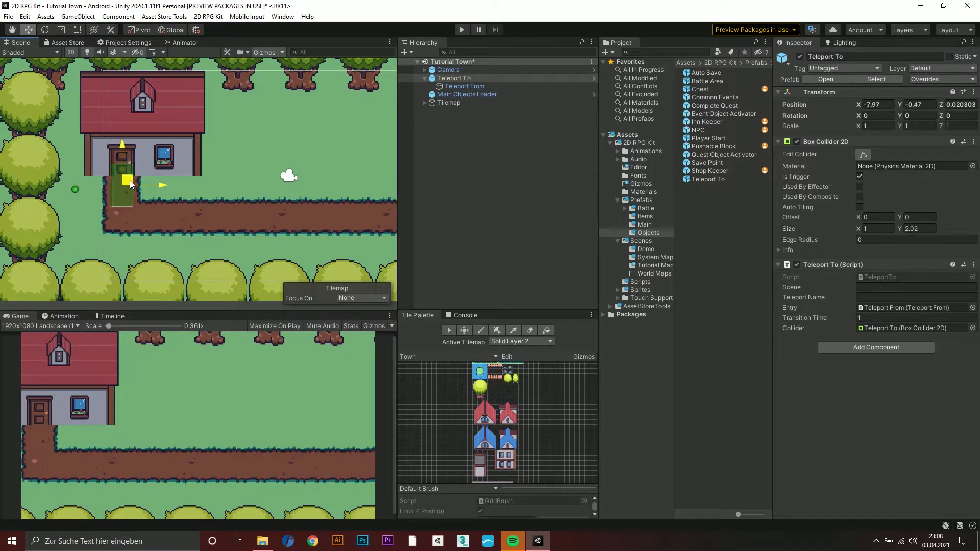
# Shorten the Teleport To box collider from below so it covers only the lower part of the door, about 0.85 high
pyautogui.scroll(5, 119, 176)
pyautogui.moveTo(117, 175); pyautogui.dragTo(160, 182, button='middle')
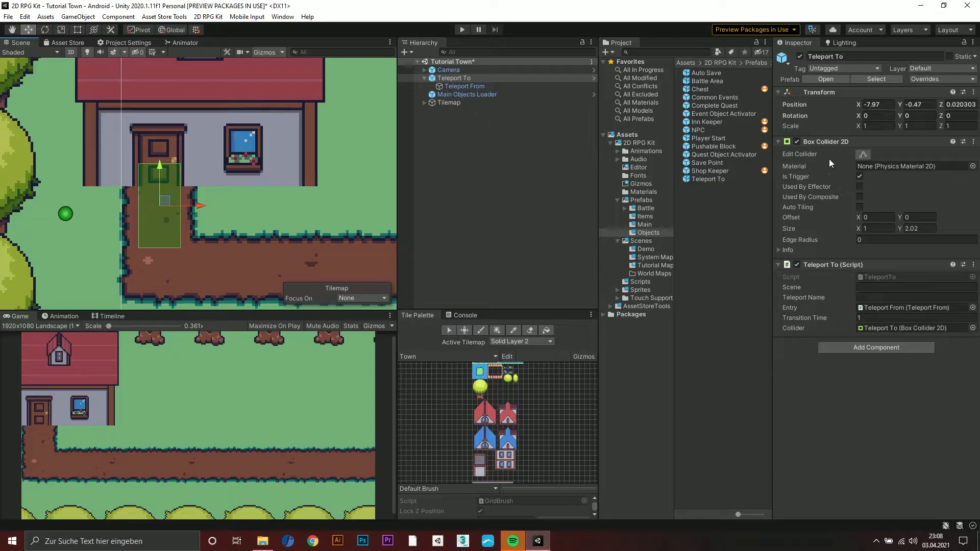
pyautogui.click(862, 155)
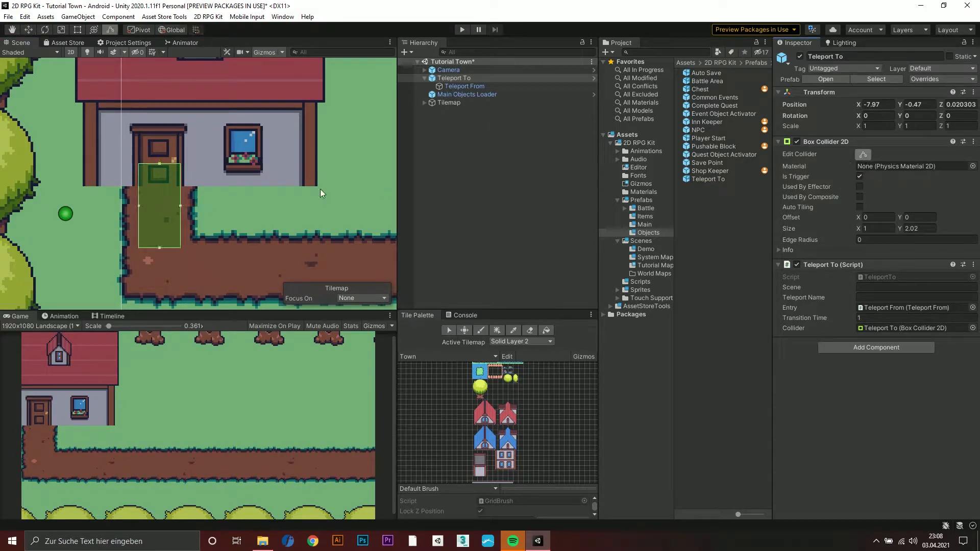
pyautogui.moveTo(161, 247); pyautogui.dragTo(165, 202)
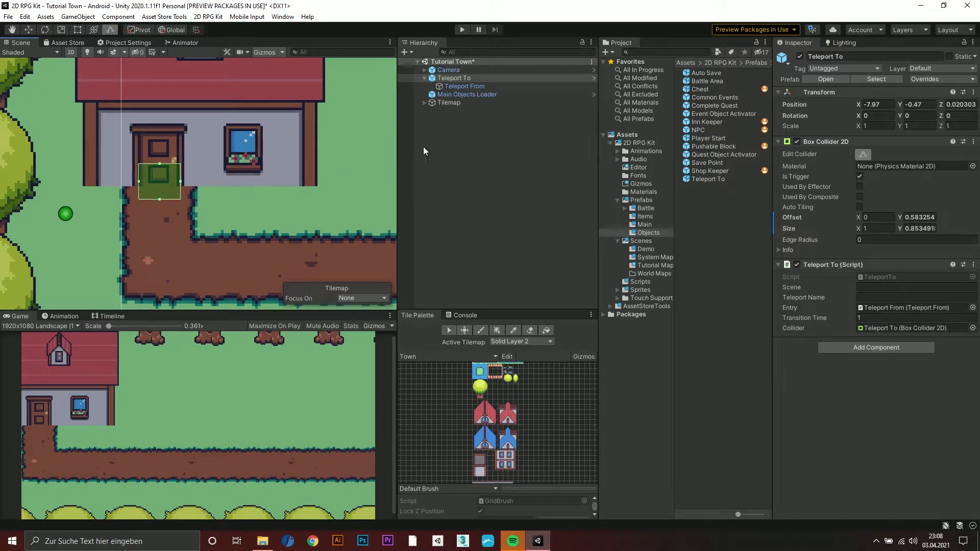
# Move the Teleport From point onto the path directly in front of the house door, just below the teleport's collider
pyautogui.click(454, 87)
pyautogui.moveTo(68, 210); pyautogui.dragTo(161, 225)
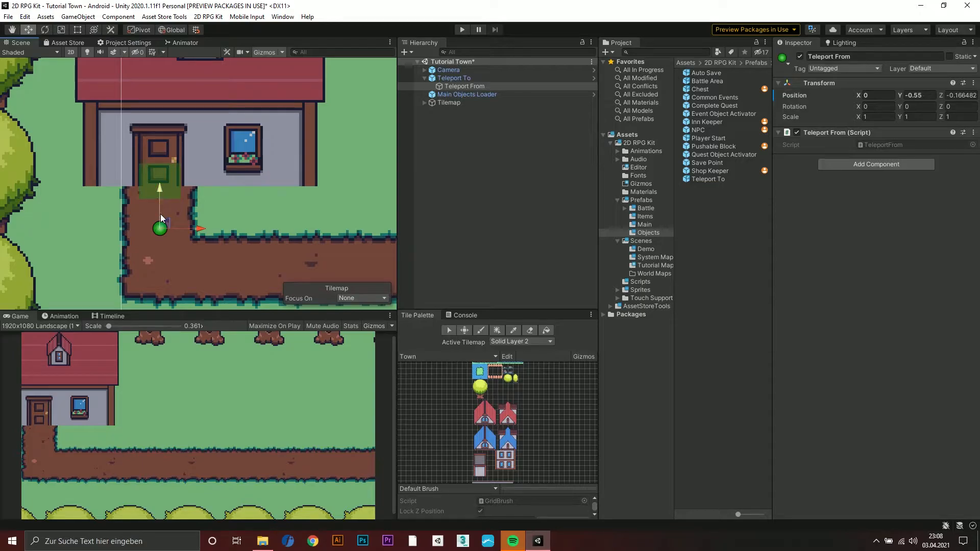
pyautogui.moveTo(165, 220); pyautogui.dragTo(165, 224)
# Set the Teleport To script's scene to "Tutorial House 1" and its teleport name to "Town - House 1"
pyautogui.click(459, 77)
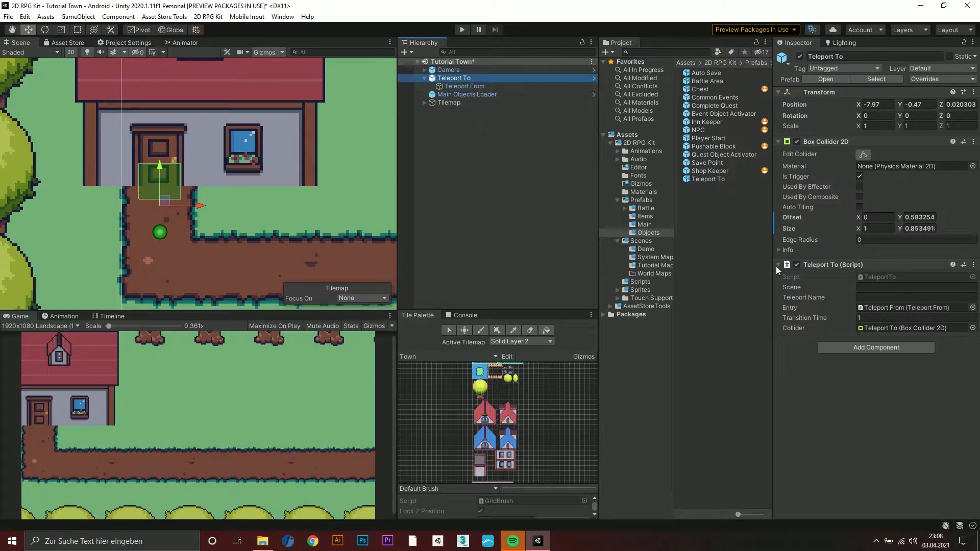
pyautogui.click(867, 286)
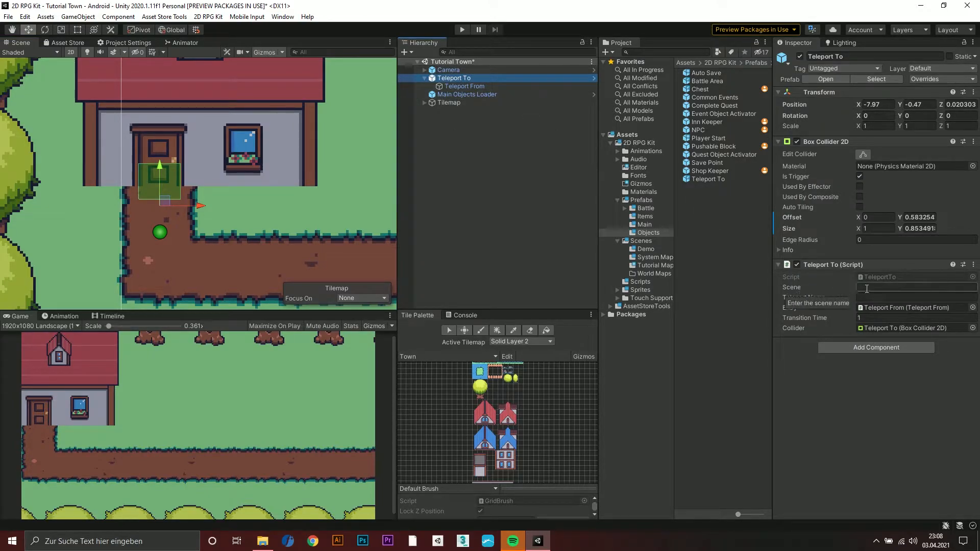
pyautogui.click(660, 265)
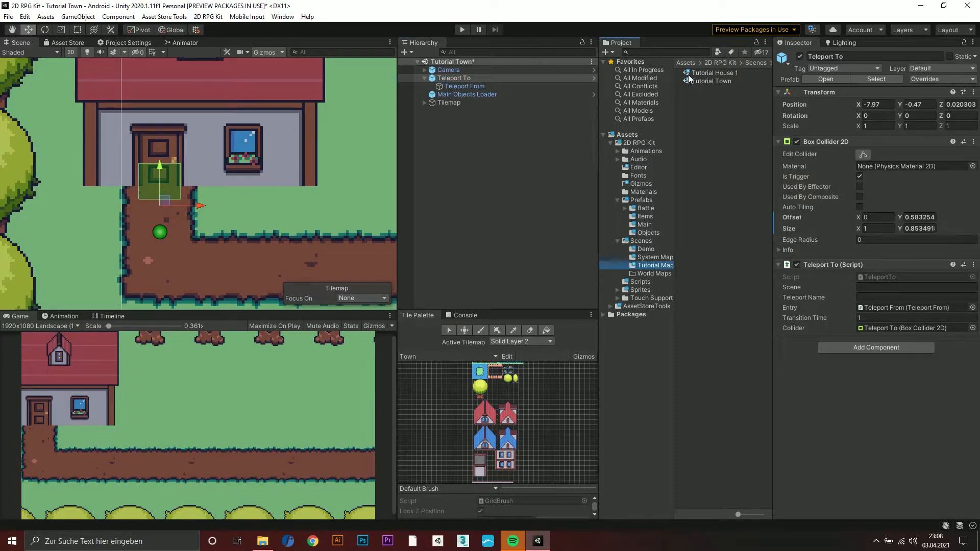
pyautogui.click(864, 287)
pyautogui.write('Tu')
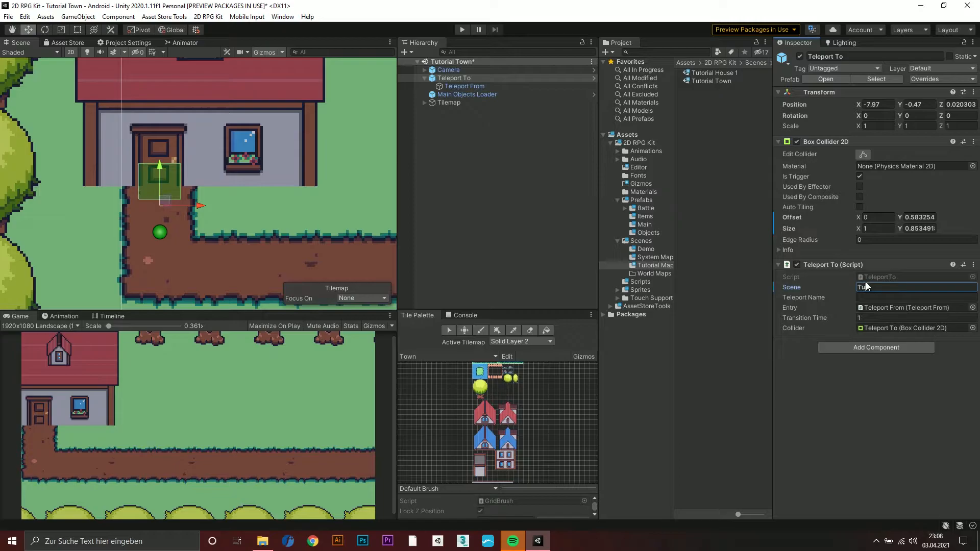
pyautogui.write('torial House 1')
pyautogui.press('Tab')
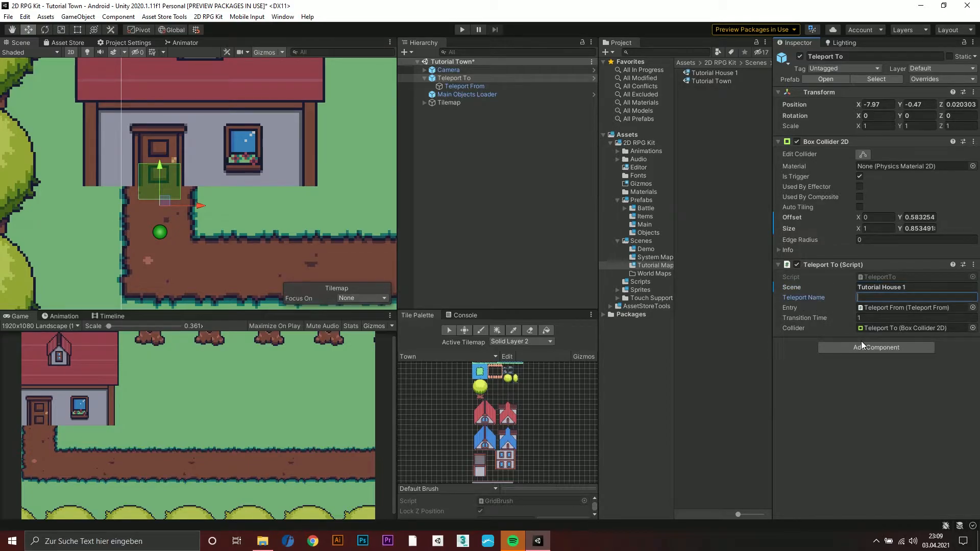
pyautogui.write('Town - House 1')
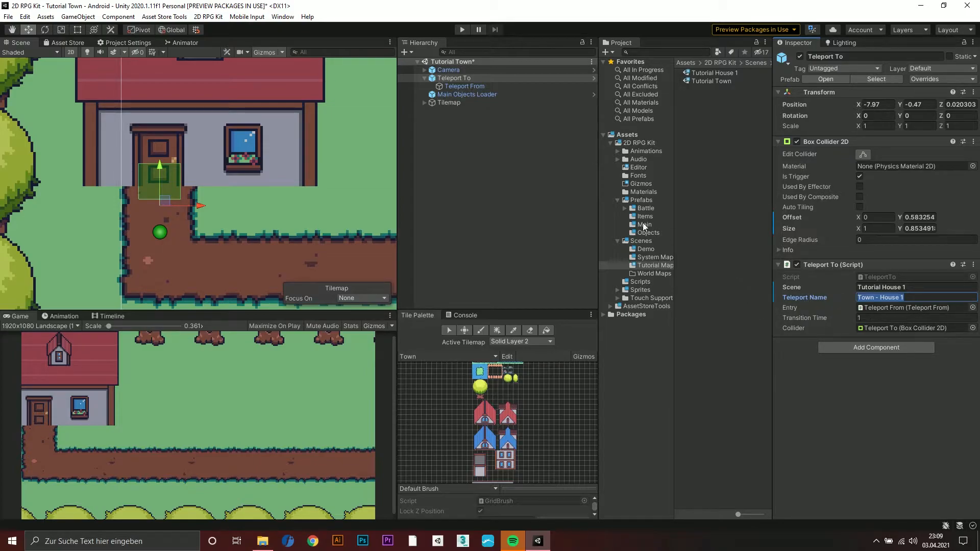
# Open the Tutorial House 1 scene, saving the changes made to Tutorial Town
pyautogui.doubleClick(705, 73)
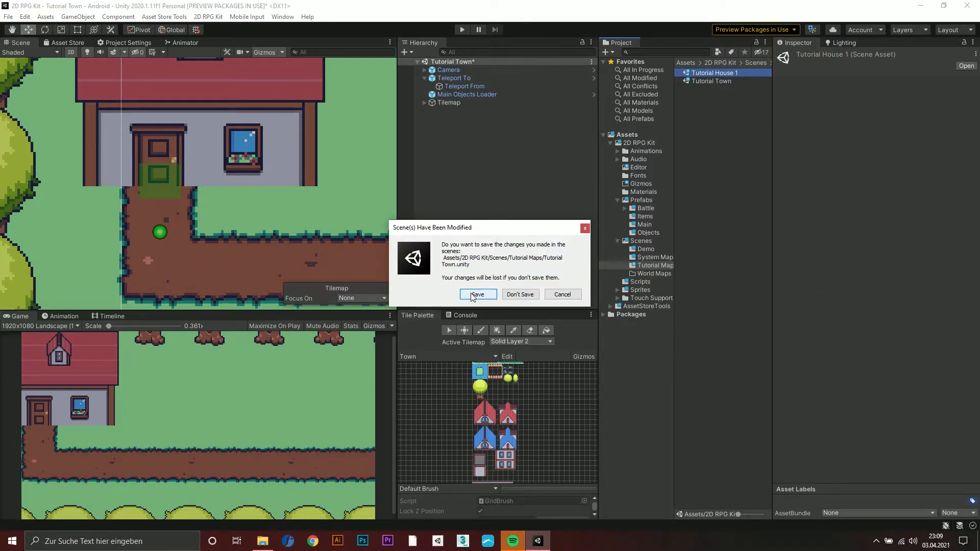
pyautogui.click(473, 295)
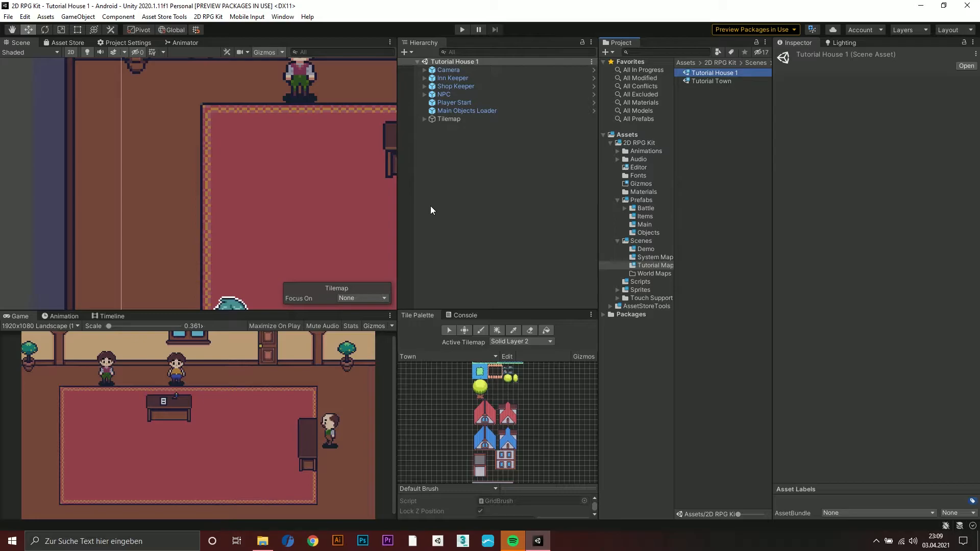
pyautogui.scroll(-4, 316, 177)
pyautogui.moveTo(313, 148); pyautogui.dragTo(163, 174, button='middle')
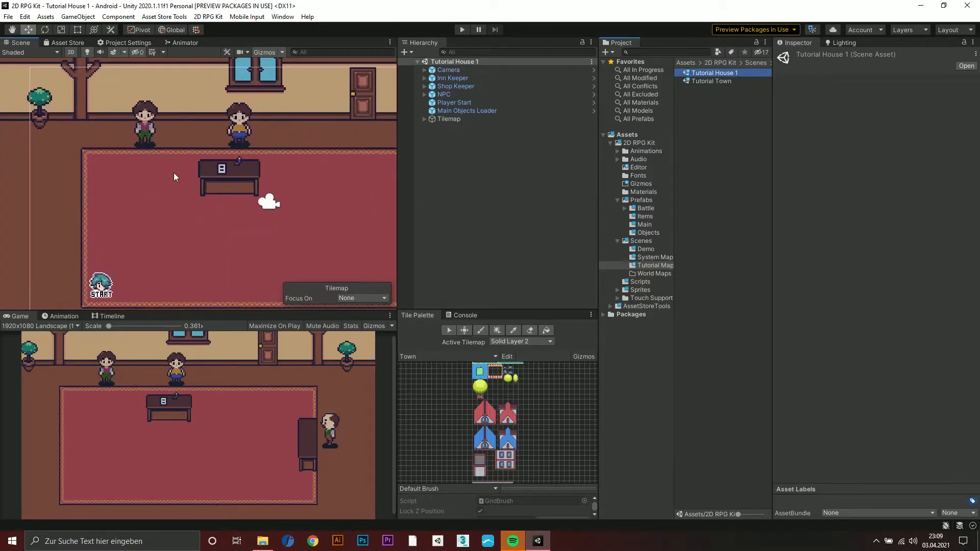
pyautogui.moveTo(328, 161); pyautogui.dragTo(211, 169, button='middle')
pyautogui.scroll(2, 246, 134)
pyautogui.scroll(1, 246, 134)
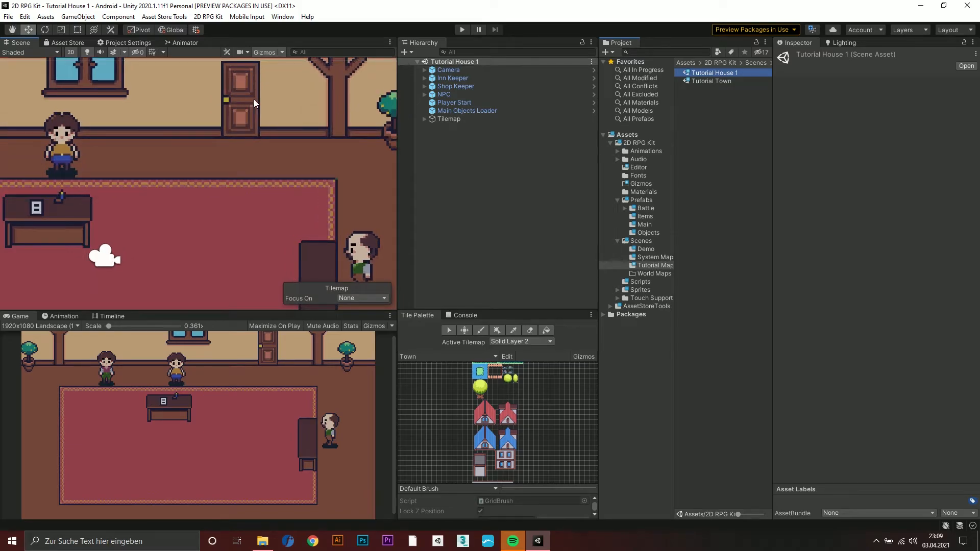
# Add a 2D RPG Kit Teleport object to the house scene and move it onto the interior door, at about X 3.52, Y 2.68
pyautogui.rightClick(464, 159)
pyautogui.moveTo(493, 293)
pyautogui.click(622, 437)
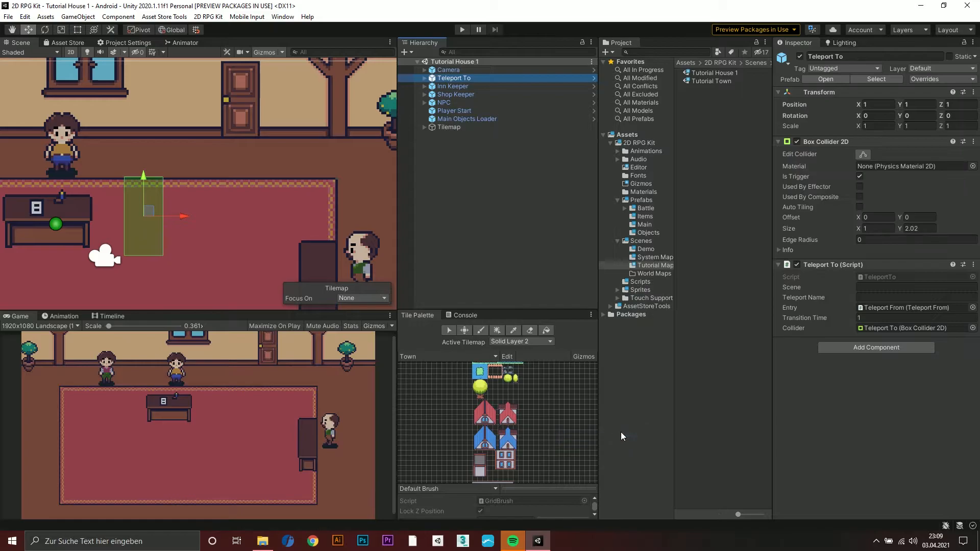
pyautogui.moveTo(142, 223); pyautogui.dragTo(181, 227, button='middle')
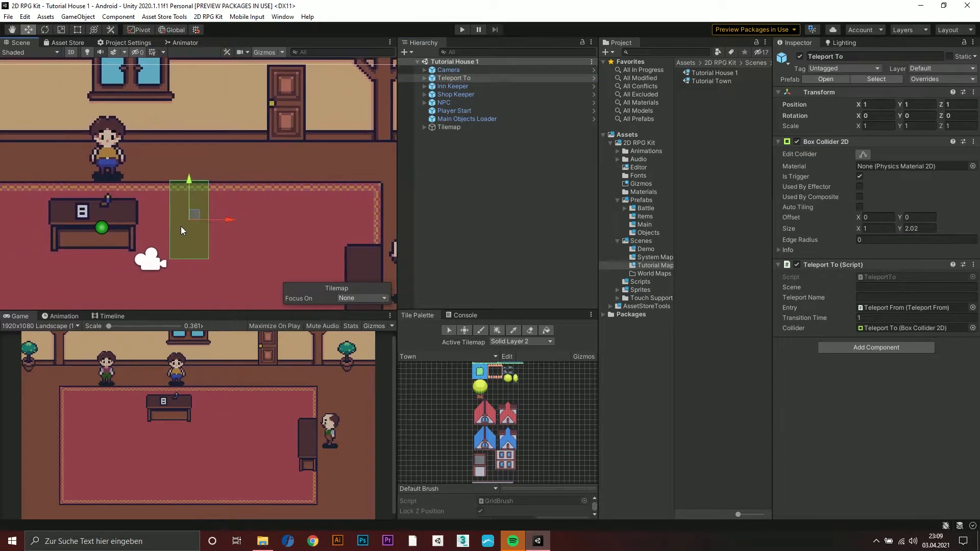
pyautogui.moveTo(194, 215); pyautogui.dragTo(291, 151)
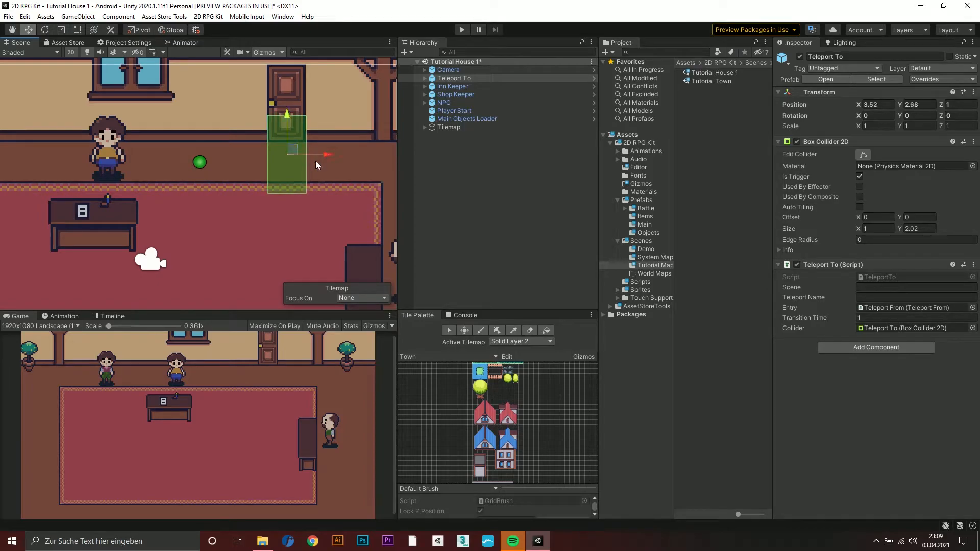
# Shorten the house teleport's box collider from below so it ends just under the door, about 0.98 high
pyautogui.click(863, 154)
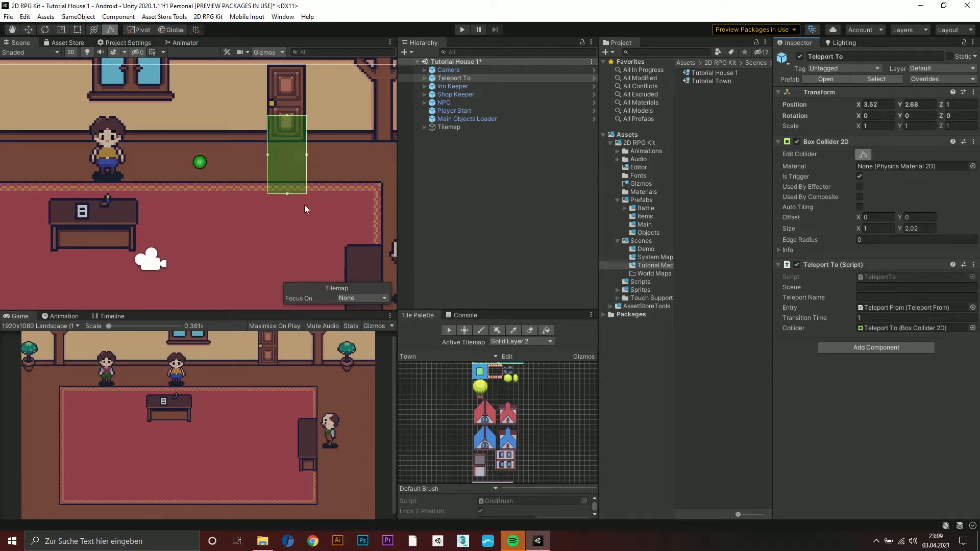
pyautogui.moveTo(288, 194); pyautogui.dragTo(292, 154)
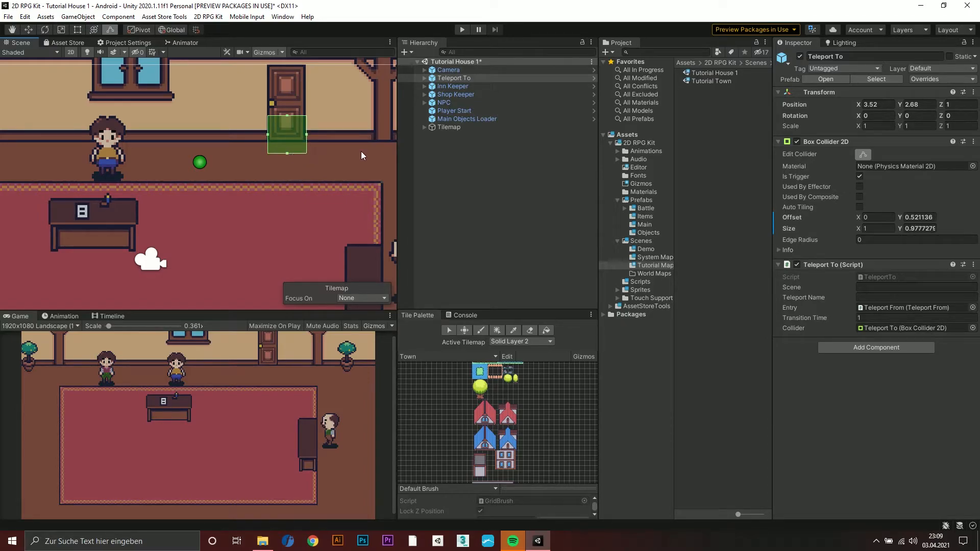
# Move the Teleport From child of the house teleport onto the carpet edge below the door, at about X -0.02, Y -0.94
pyautogui.click(424, 78)
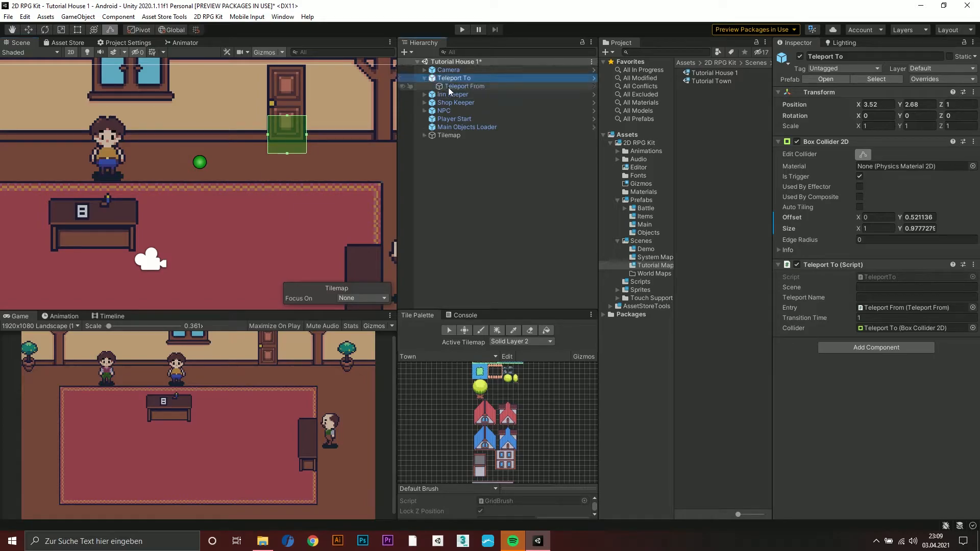
pyautogui.click(453, 86)
pyautogui.click(207, 162)
pyautogui.moveTo(206, 160); pyautogui.dragTo(293, 185)
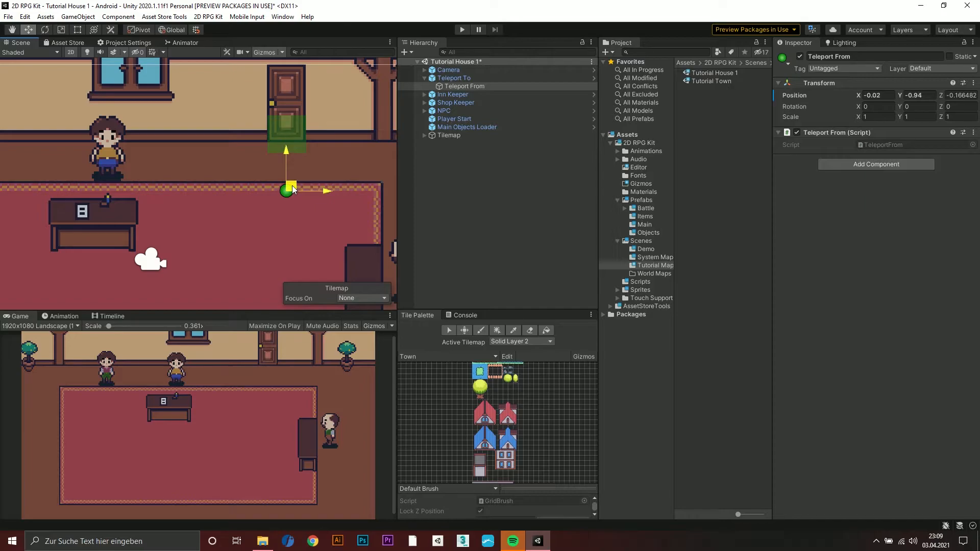
# Set the house's Teleport To script to scene "Tutorial Town" and teleport name "Town - House 1"
pyautogui.click(457, 76)
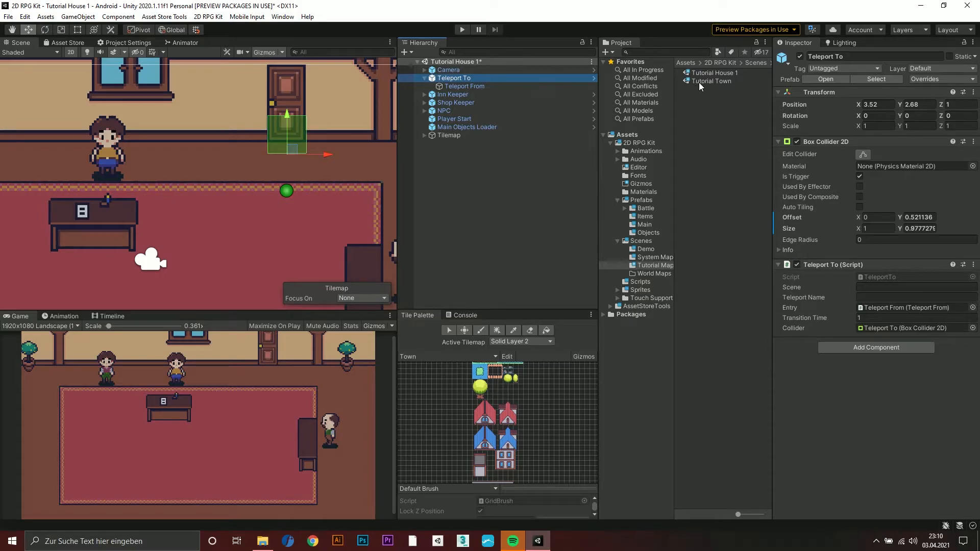
pyautogui.click(884, 288)
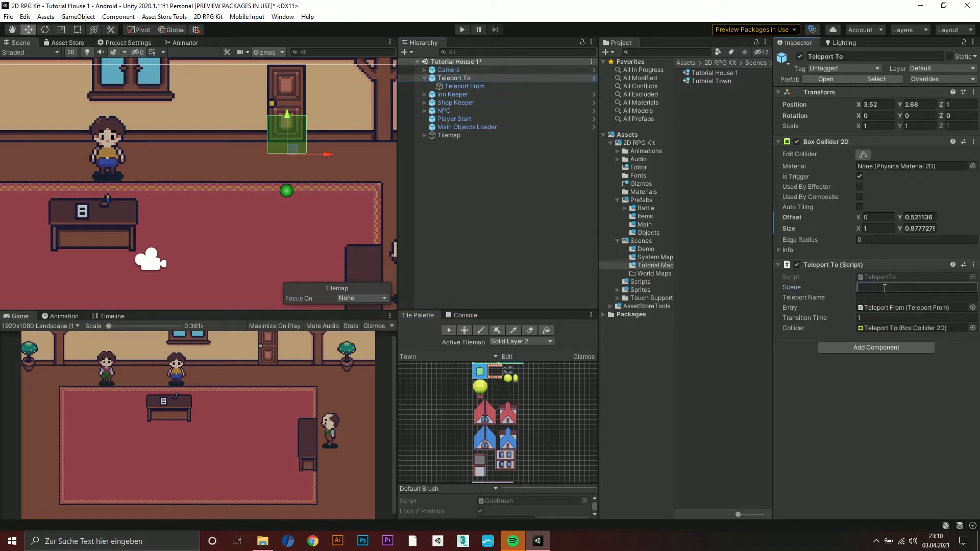
pyautogui.write('Tutorial Town')
pyautogui.click(865, 298)
pyautogui.write('Town - House 1')
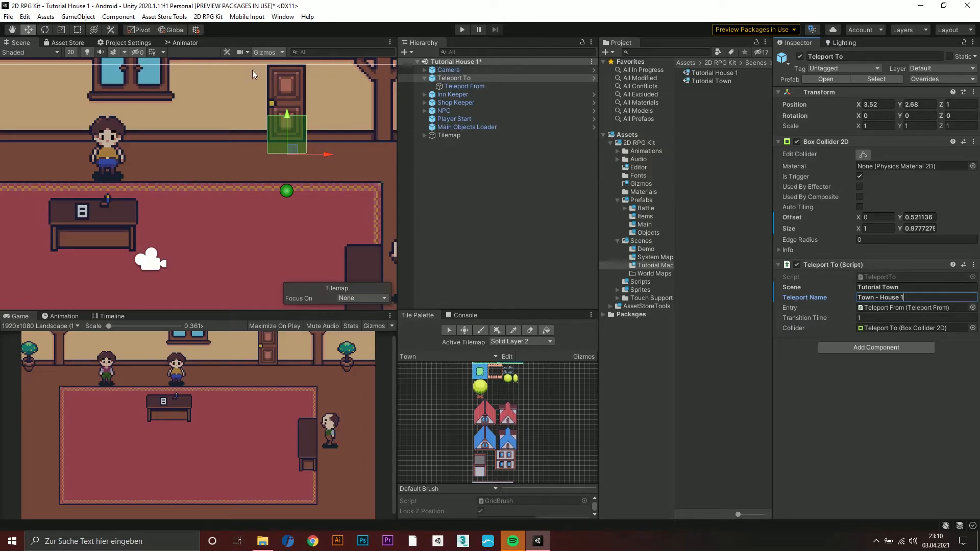
# Add the Tutorial House 1 and Tutorial Town scenes to the build's scene list
pyautogui.click(9, 17)
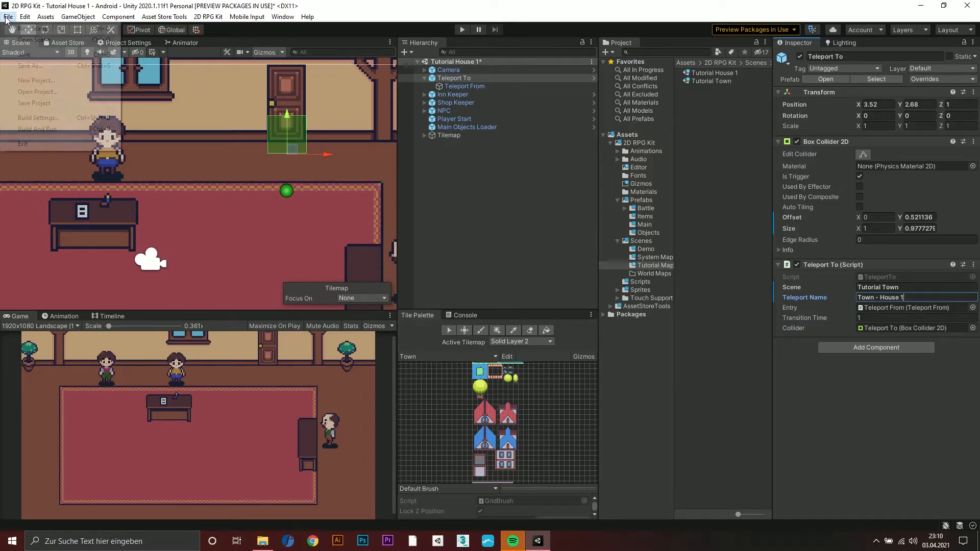
pyautogui.click(31, 121)
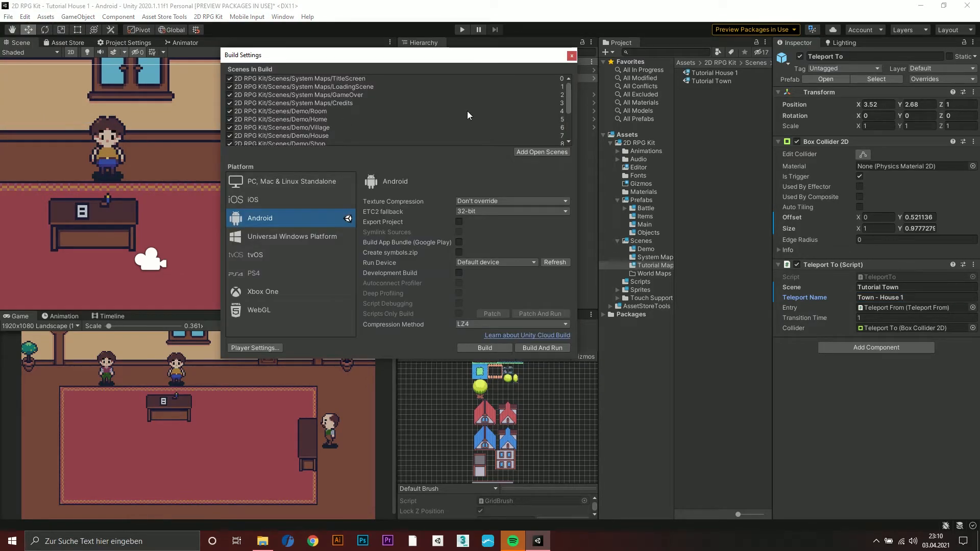
pyautogui.scroll(-3, 467, 111)
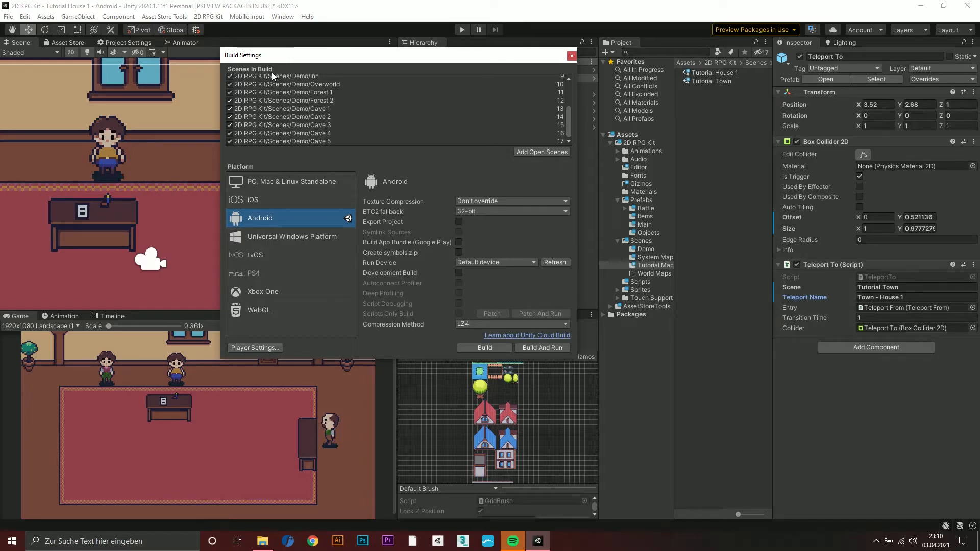
pyautogui.click(707, 73)
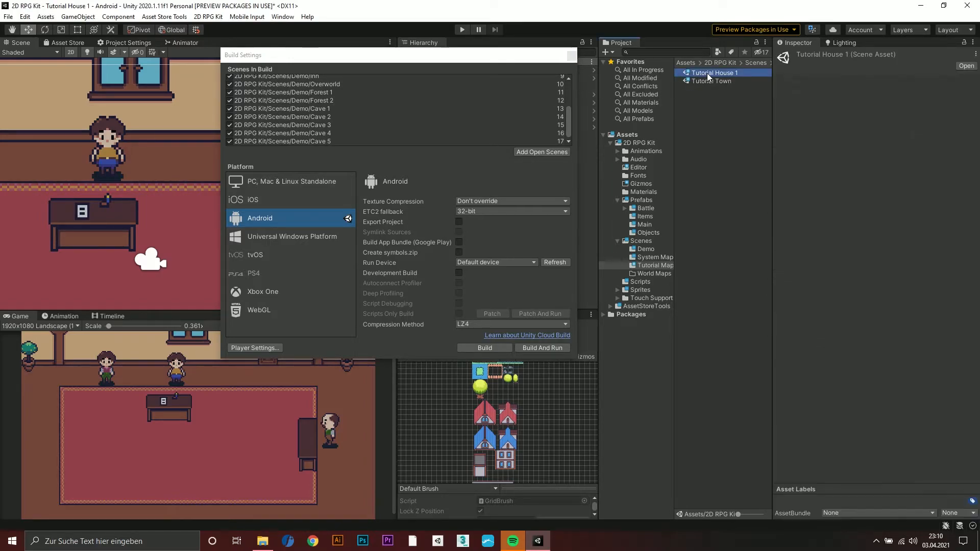
pyautogui.keyDown('shift'); pyautogui.click(707, 81); pyautogui.keyUp('shift')
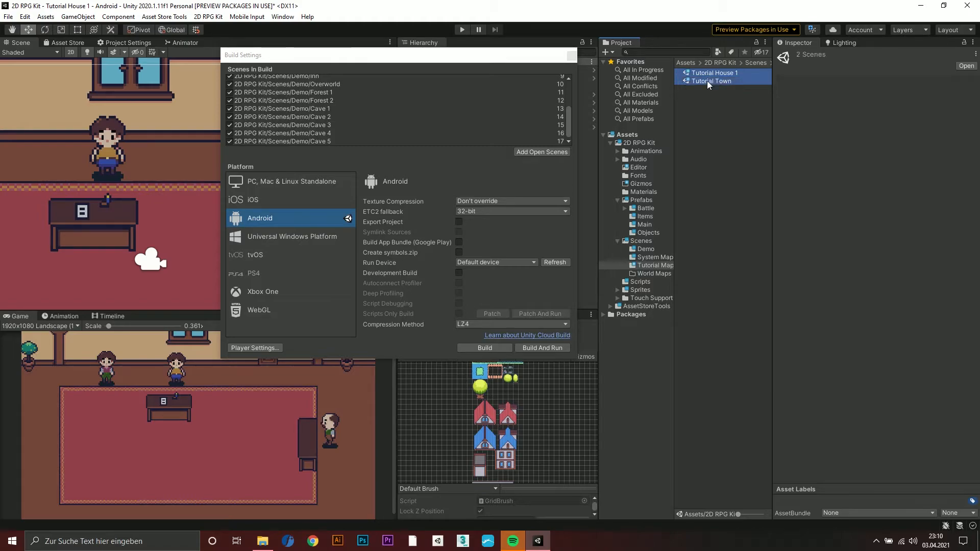
pyautogui.moveTo(708, 80); pyautogui.dragTo(391, 142)
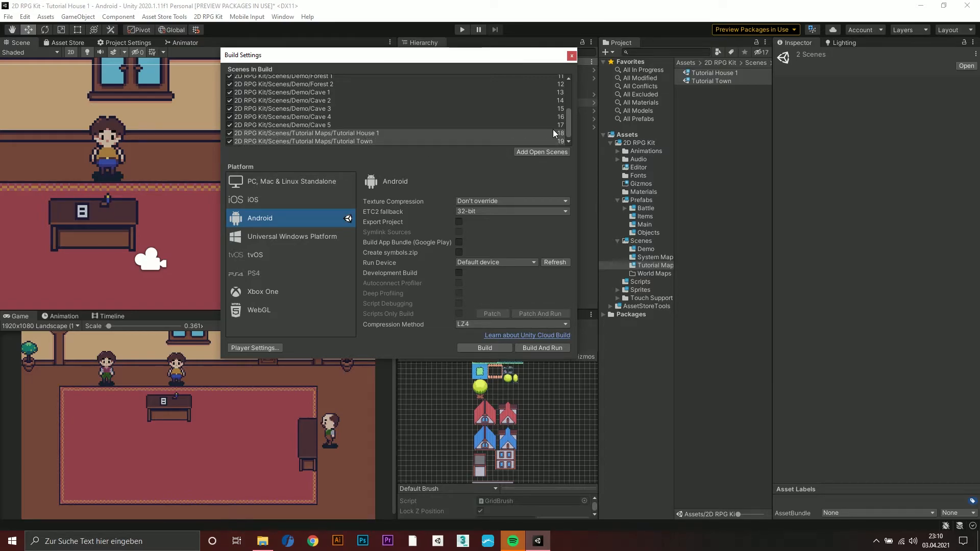
pyautogui.click(573, 56)
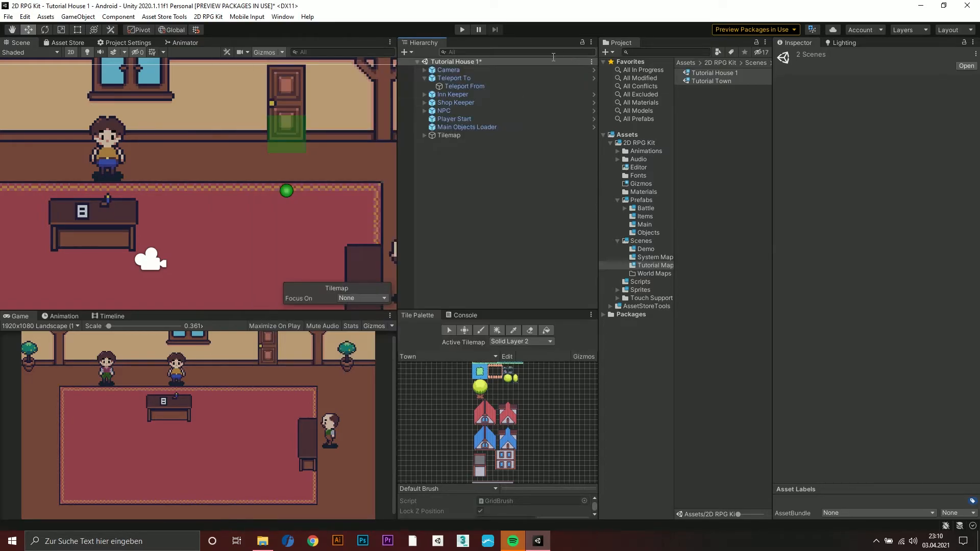
# Run the game from the house scene and walk the character up through the interior door to test the teleport
pyautogui.click(461, 29)
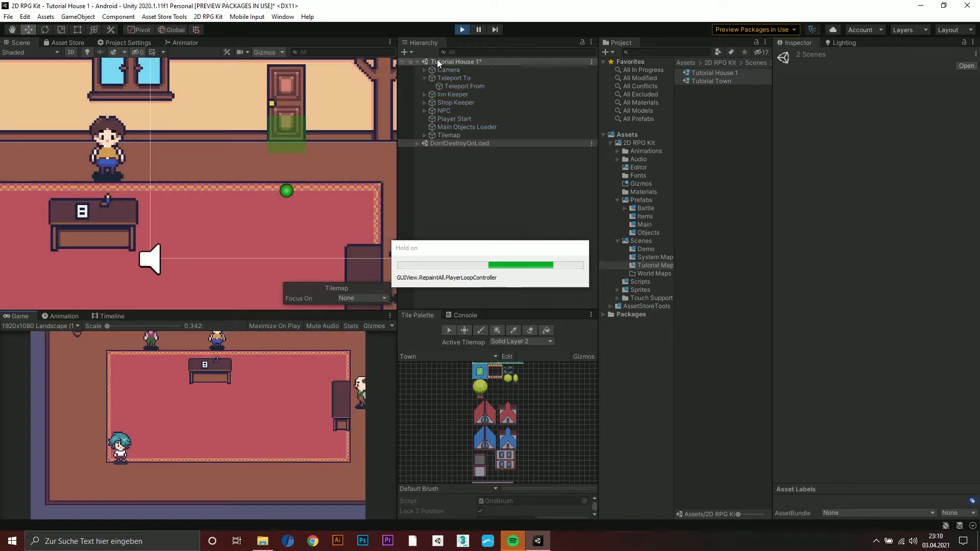
pyautogui.press('Right')
pyautogui.press('Up')
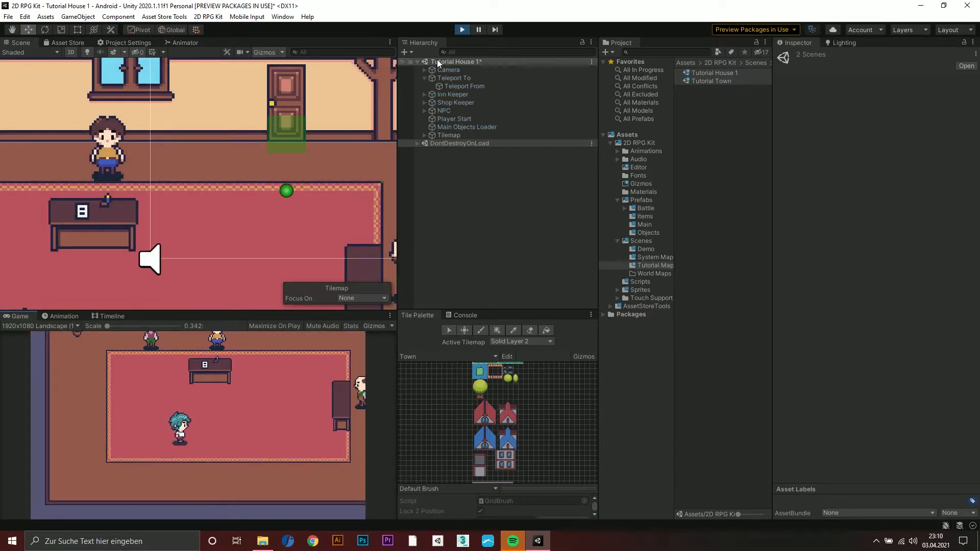
pyautogui.press('Right')
pyautogui.press('Up')
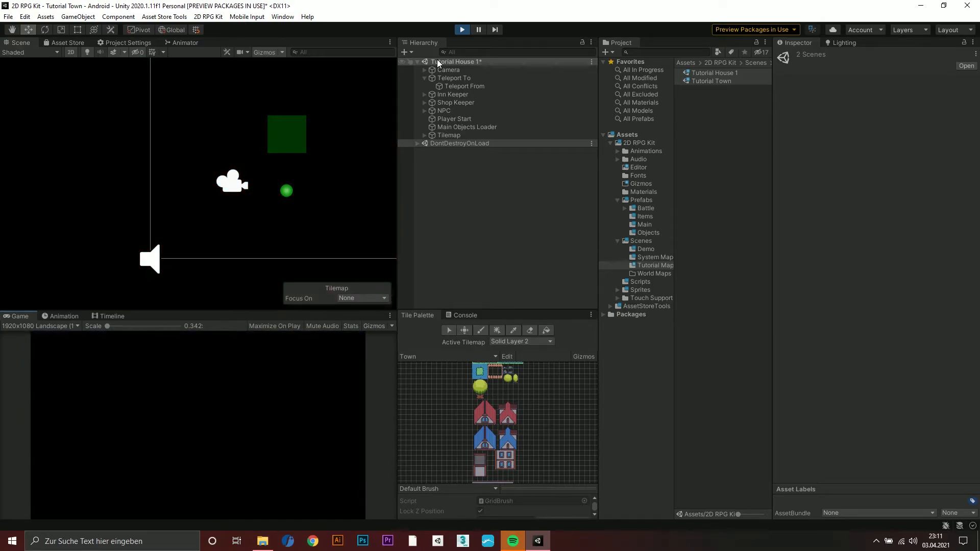
# Walk the character around the town path and back through the house door to test the return teleport
pyautogui.press('Down')
pyautogui.press('Right')
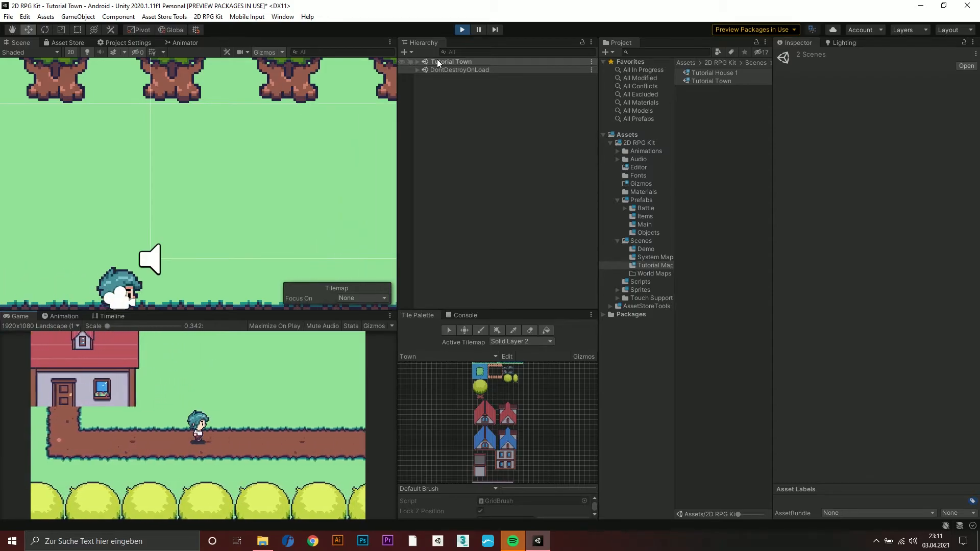
pyautogui.press('Left')
pyautogui.press('Down')
pyautogui.press('Right')
pyautogui.press('Up')
pyautogui.press('Left')
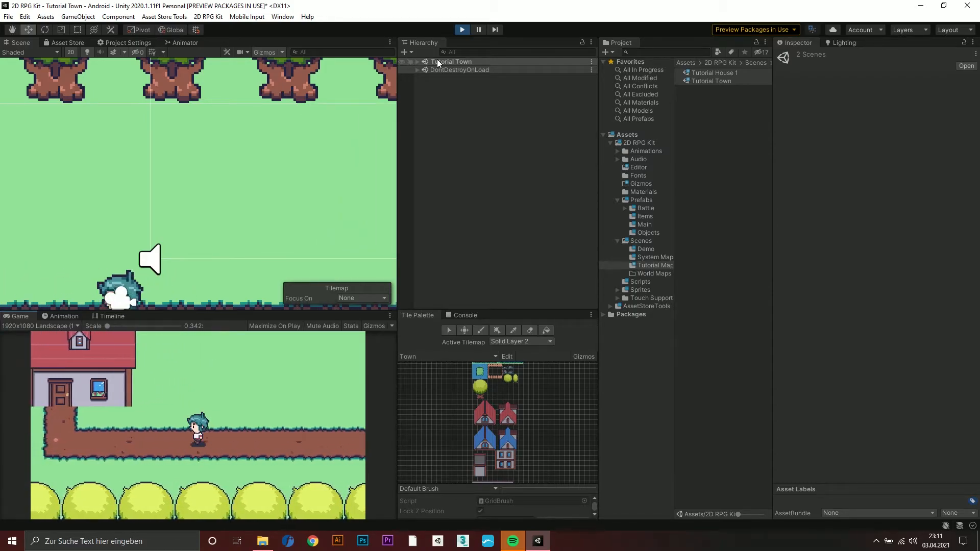
pyautogui.press('Left')
pyautogui.press('Up')
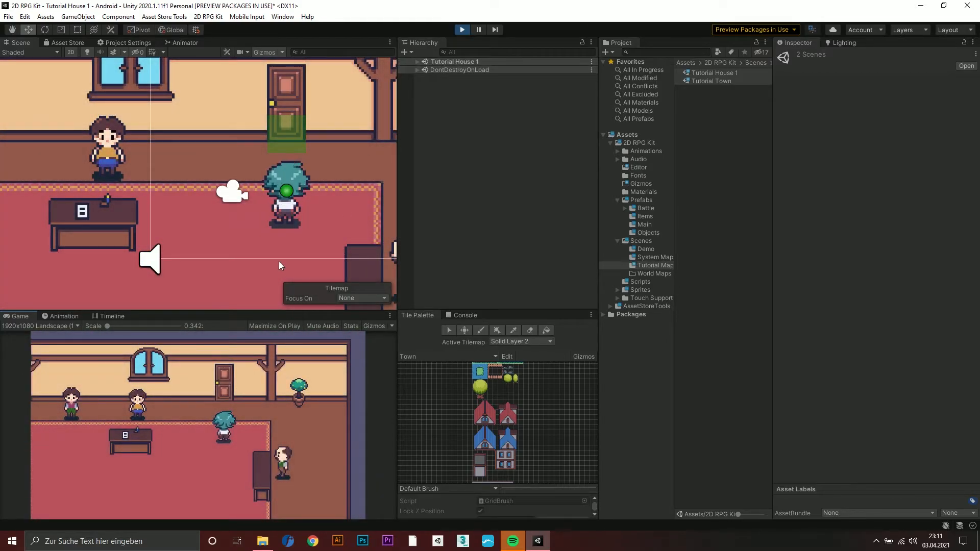
# Walk the character around inside the house to check its movement and facing direction, and stop the game
pyautogui.press('Down')
pyautogui.press('Left')
pyautogui.press('Down')
pyautogui.press('Right')
pyautogui.press('Up')
pyautogui.press('Left')
pyautogui.press('Down')
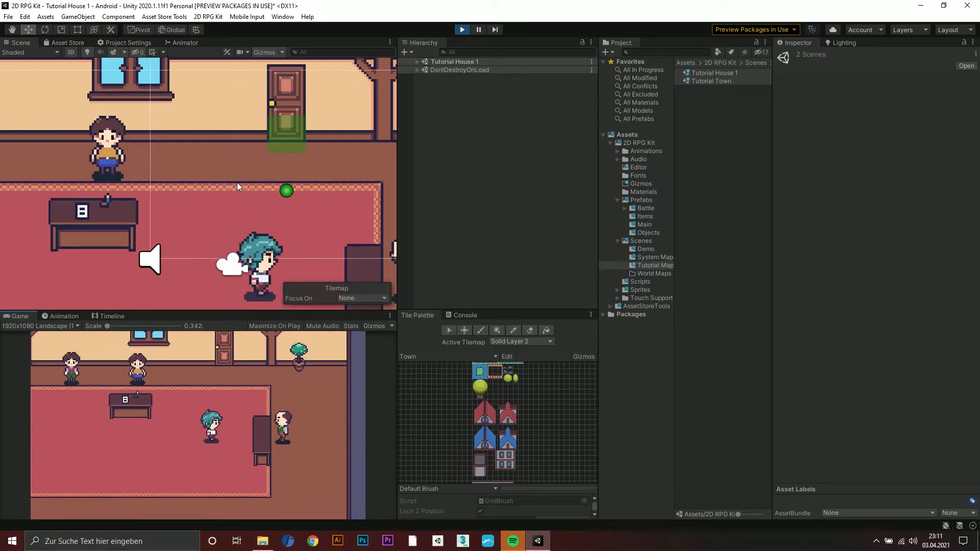
pyautogui.click(463, 30)
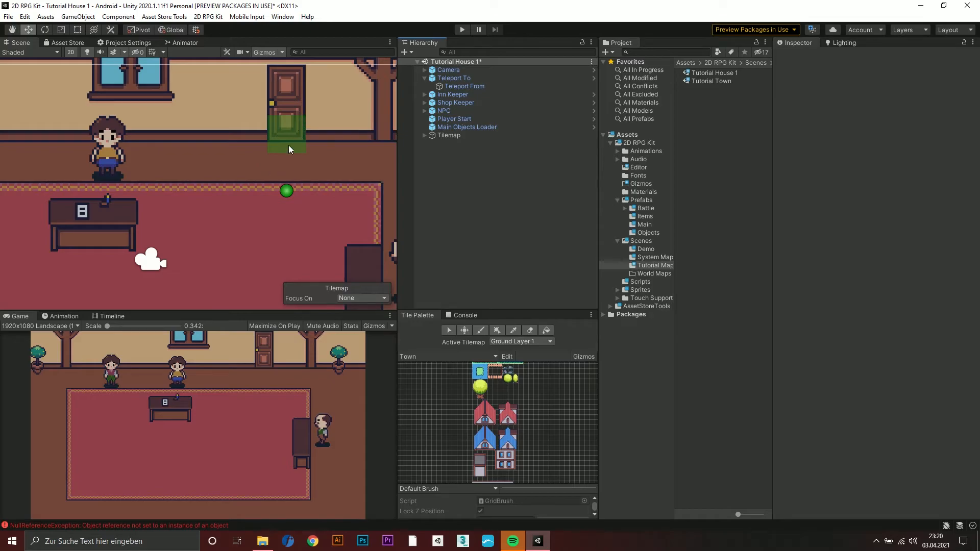
# Add a 2D RPG Kit Common Events object to the house scene and enable Face Player Down in its player settings
pyautogui.rightClick(471, 176)
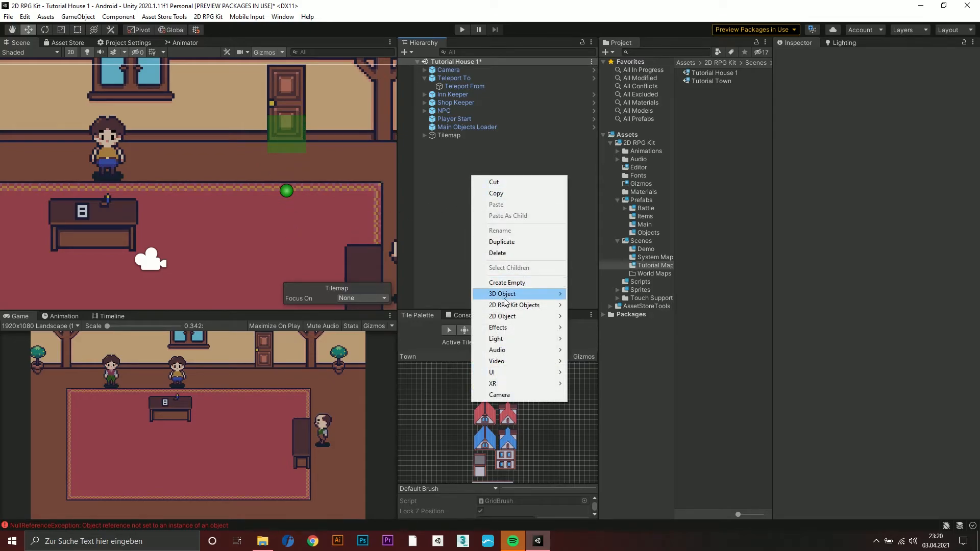
pyautogui.moveTo(499, 306)
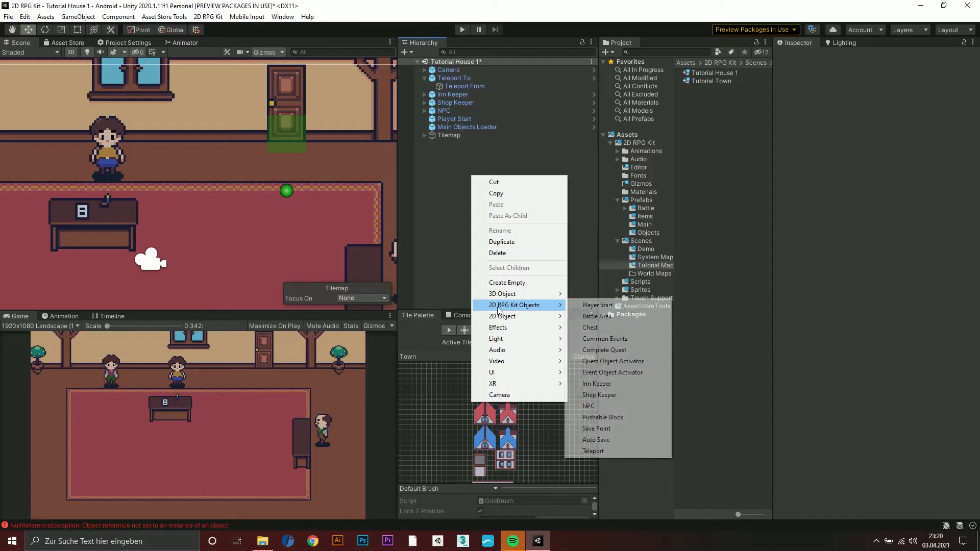
pyautogui.click(613, 339)
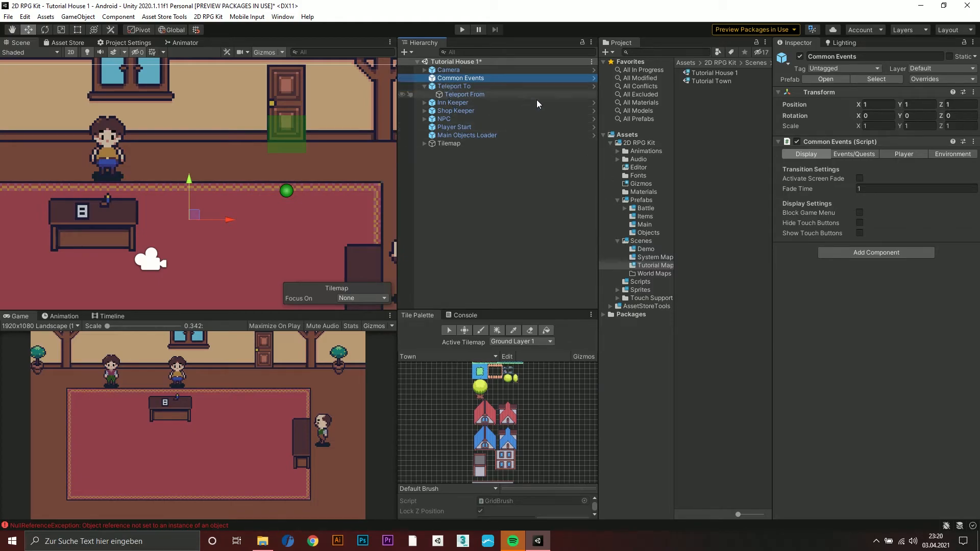
pyautogui.click(899, 155)
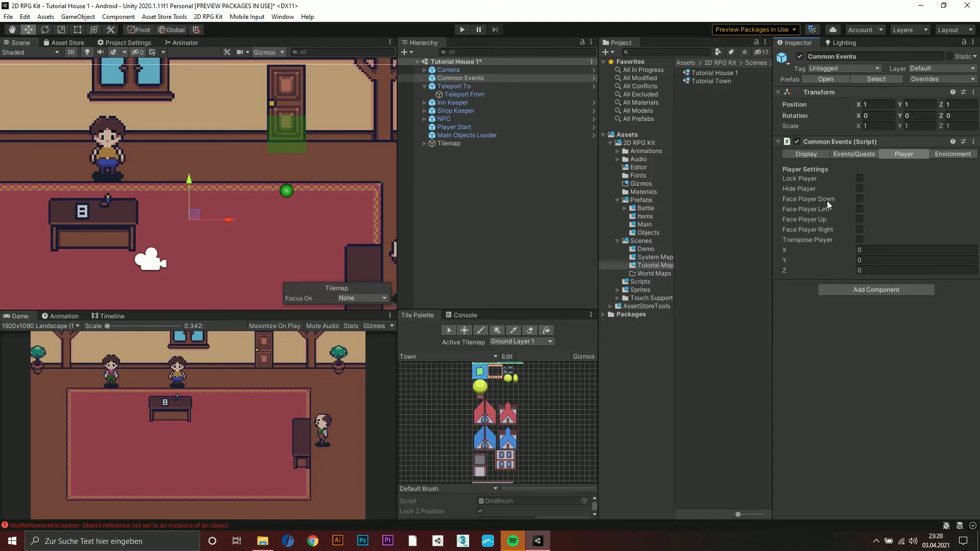
pyautogui.moveTo(836, 202)
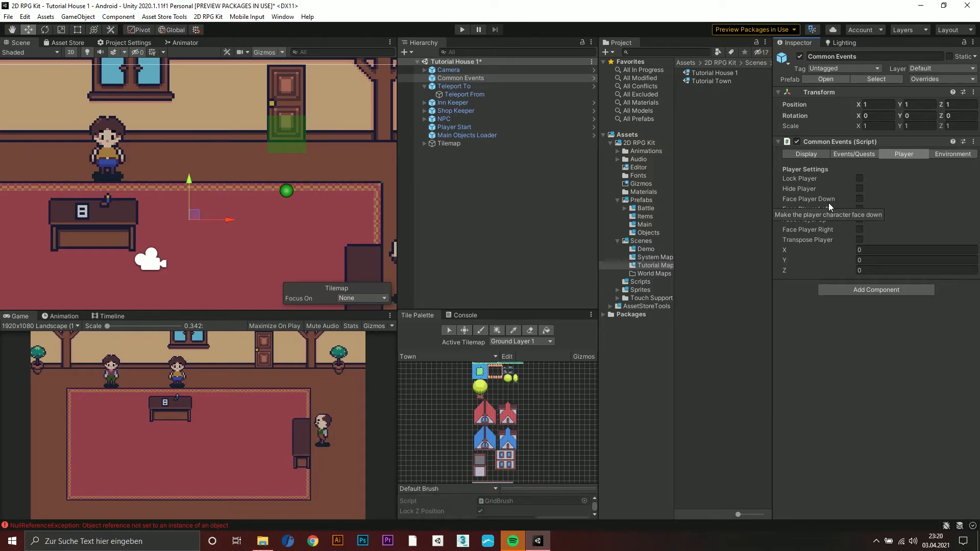
pyautogui.click(858, 200)
# Open the Tutorial Town scene, saving the changes made to Tutorial House 1
pyautogui.doubleClick(703, 80)
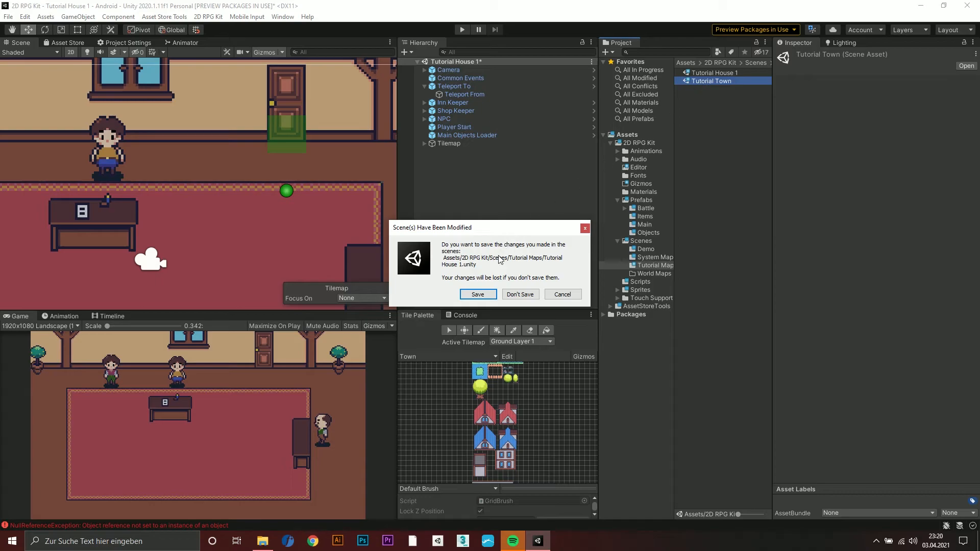
pyautogui.click(478, 295)
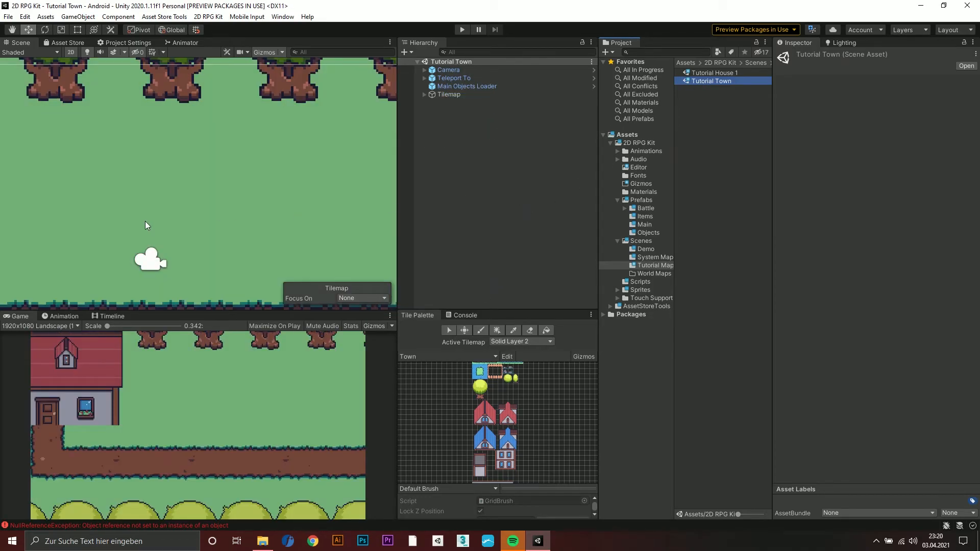
pyautogui.scroll(-3, 86, 217)
pyautogui.scroll(6, 85, 217)
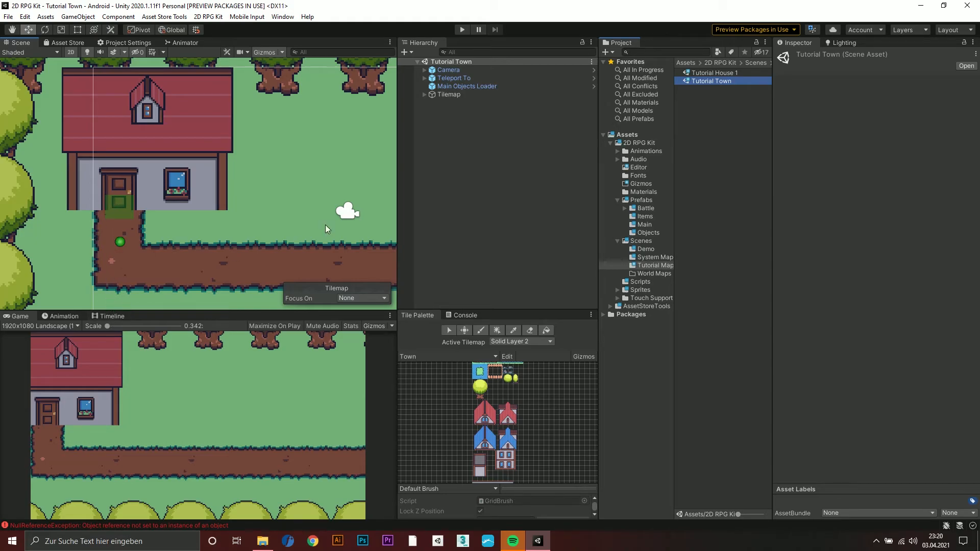
# Add a Common Events object to the town scene and enable Face Player Down in its player settings
pyautogui.rightClick(462, 150)
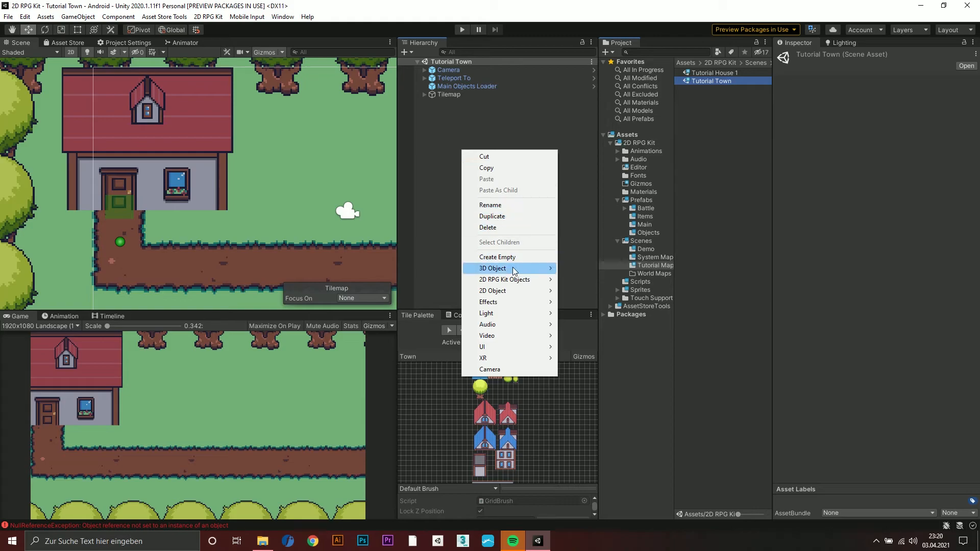
pyautogui.moveTo(509, 282)
pyautogui.click(590, 312)
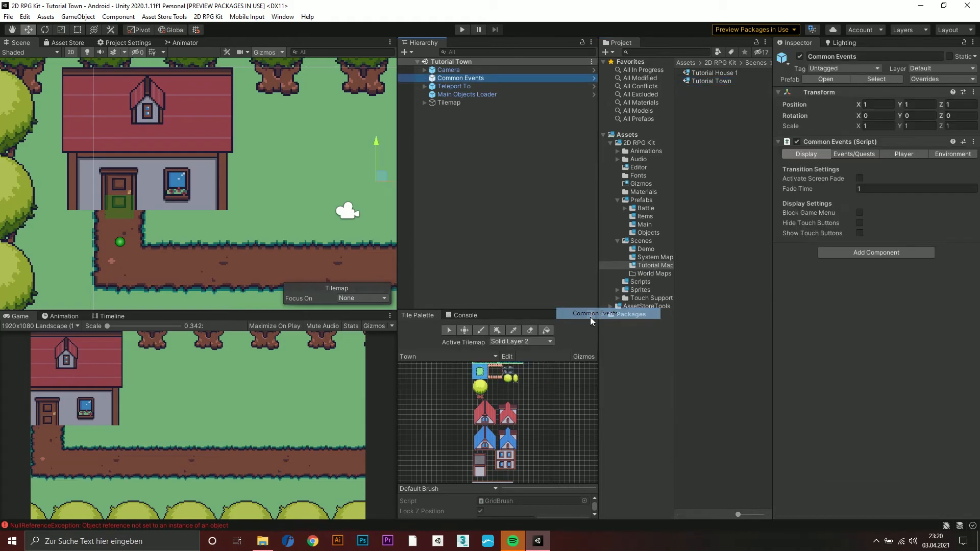
pyautogui.click(903, 153)
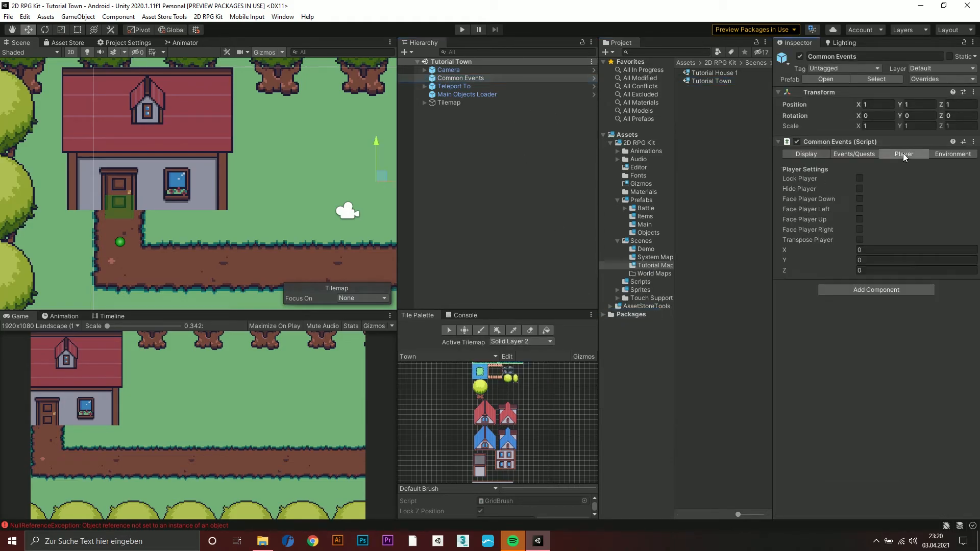
pyautogui.click(860, 199)
# Add a 2D RPG Kit Player Start object to the town and place it on the path at about X -3.1, Y -1.73
pyautogui.moveTo(276, 226); pyautogui.dragTo(269, 202, button='middle')
pyautogui.scroll(-1, 242, 216)
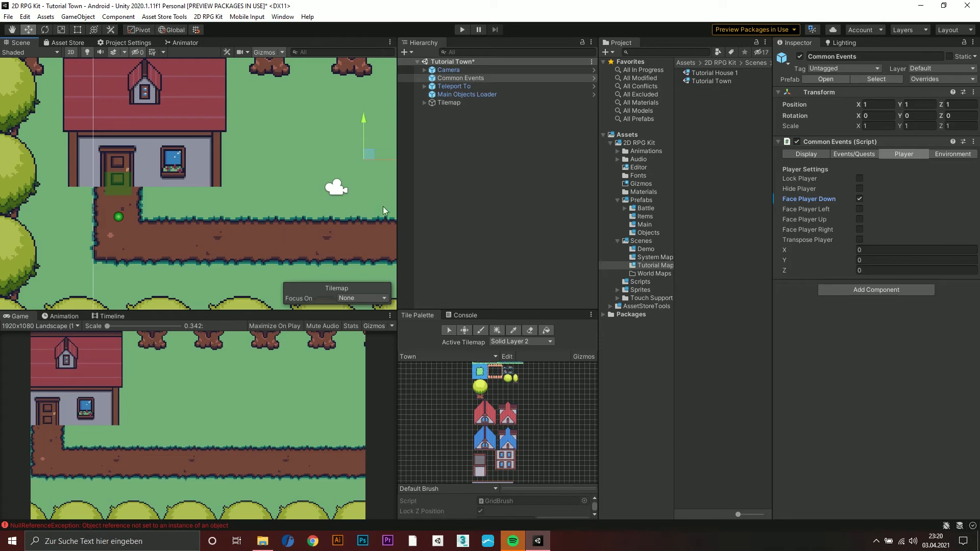
pyautogui.rightClick(437, 180)
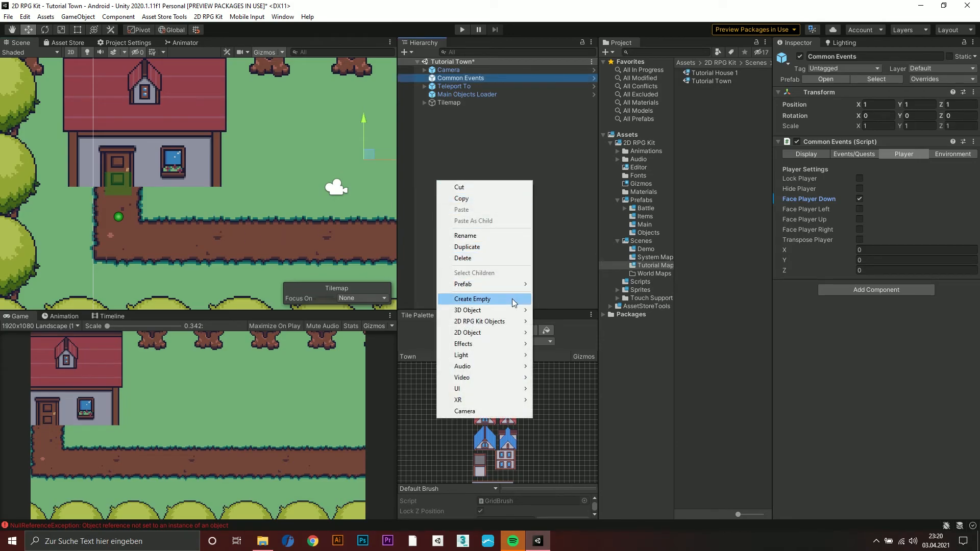
pyautogui.moveTo(520, 321)
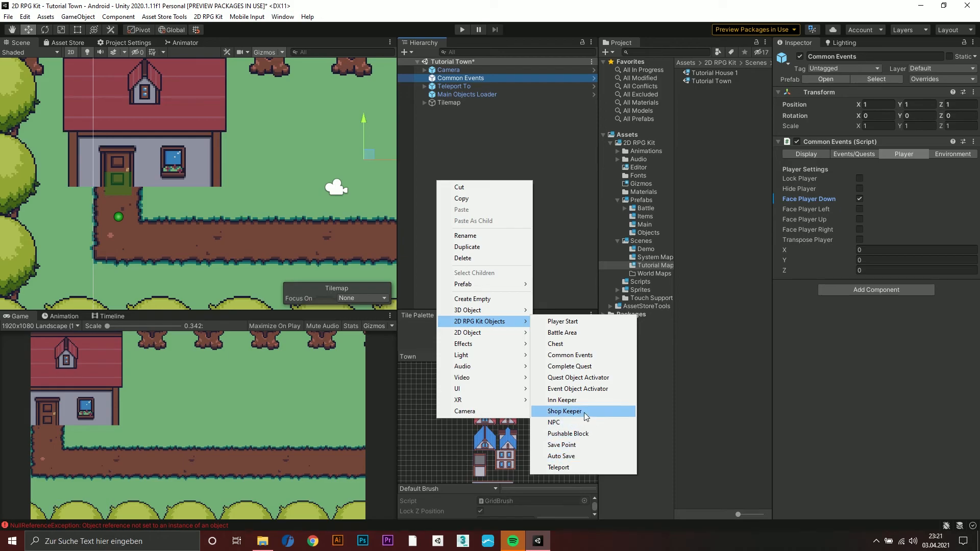
pyautogui.click(569, 323)
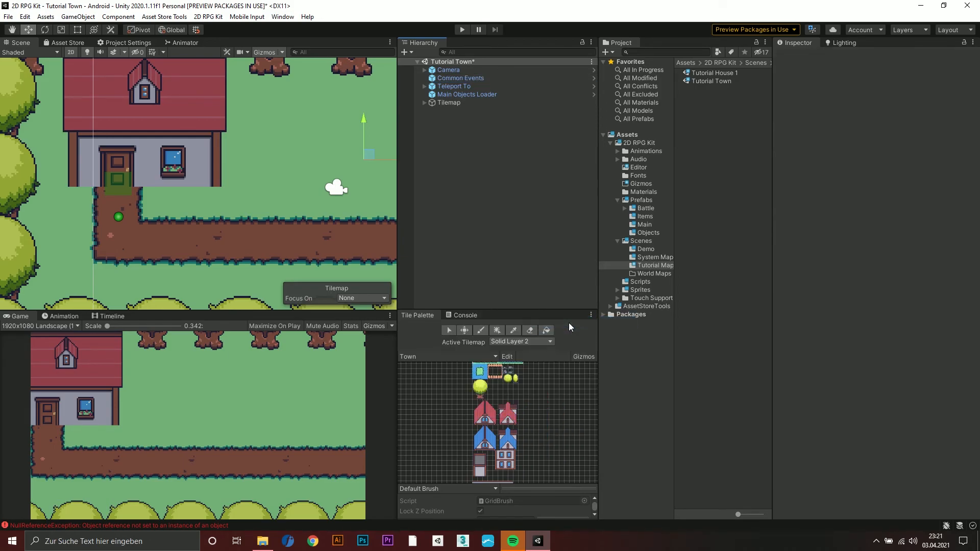
pyautogui.moveTo(367, 160); pyautogui.dragTo(255, 235)
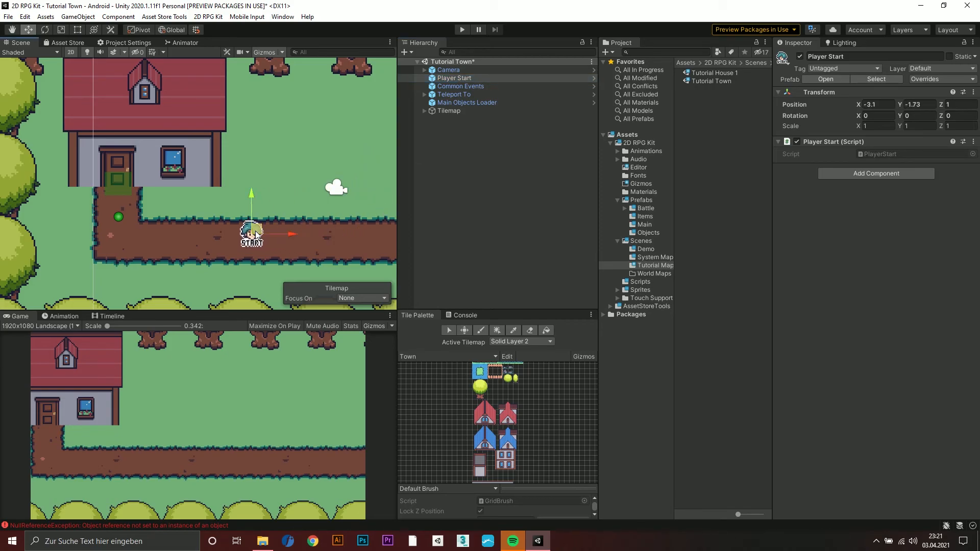
# Run the game from the town and walk the character into the house and back out to test both teleports and the facing direction
pyautogui.click(461, 30)
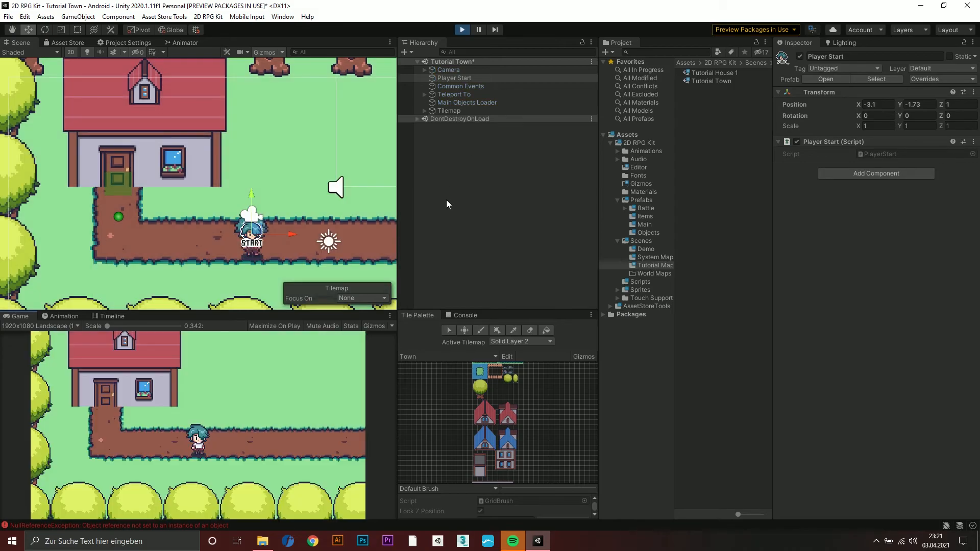
pyautogui.press('Left')
pyautogui.press('Up')
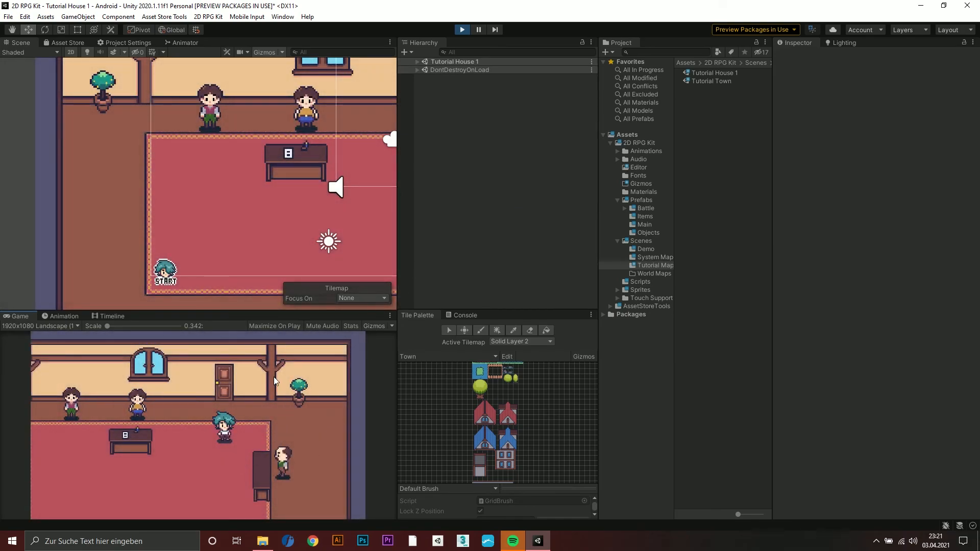
pyautogui.press('Up')
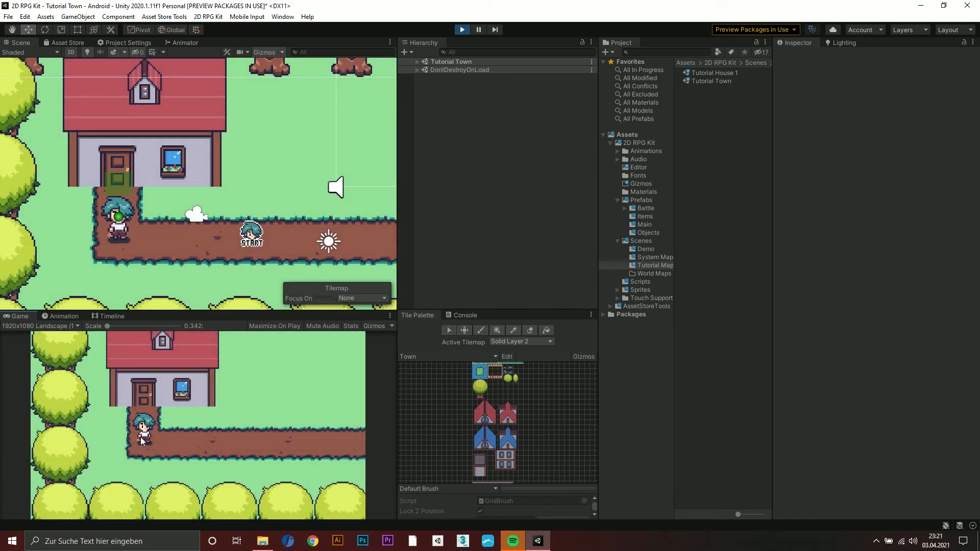
pyautogui.press('Down')
pyautogui.press('Right')
pyautogui.press('Down')
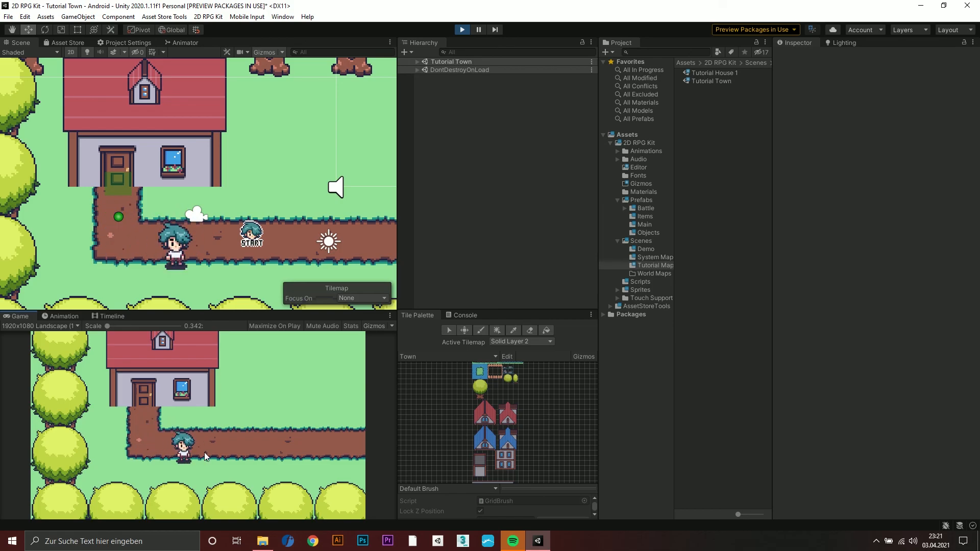